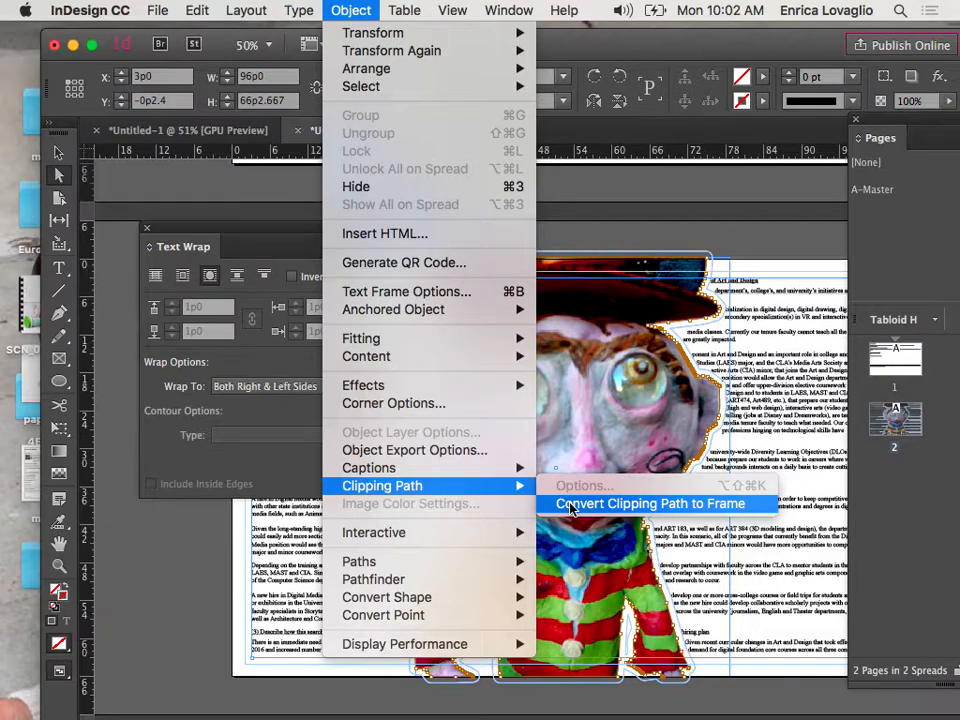
- Try to convert the puppet image's clipping path to a frame, deselect the image, and close the Text Wrap settings
click(570, 506)
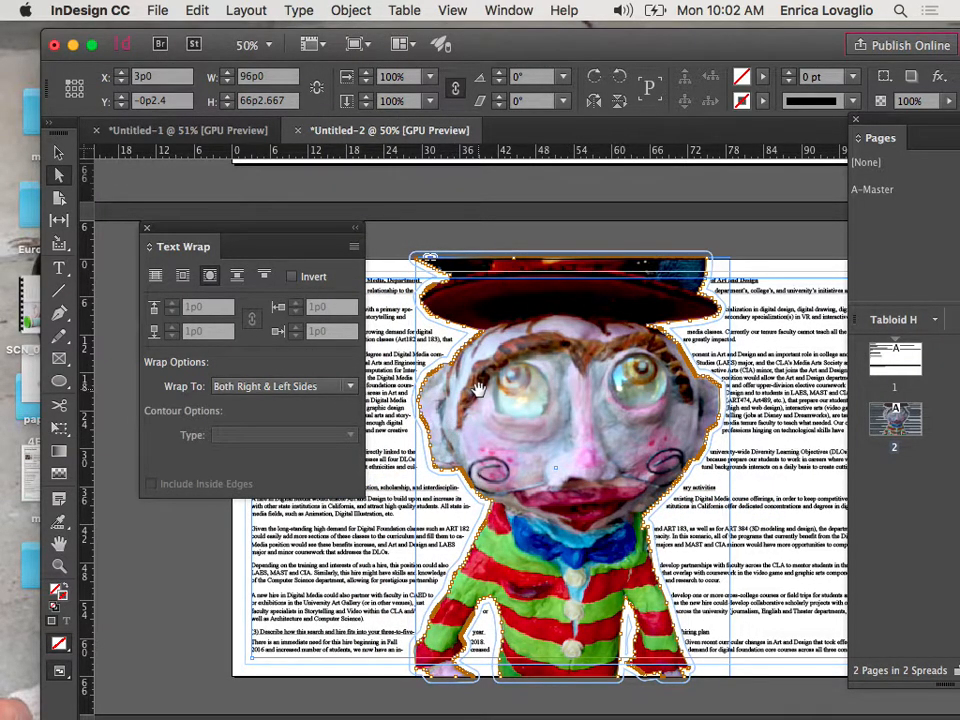
click(433, 238)
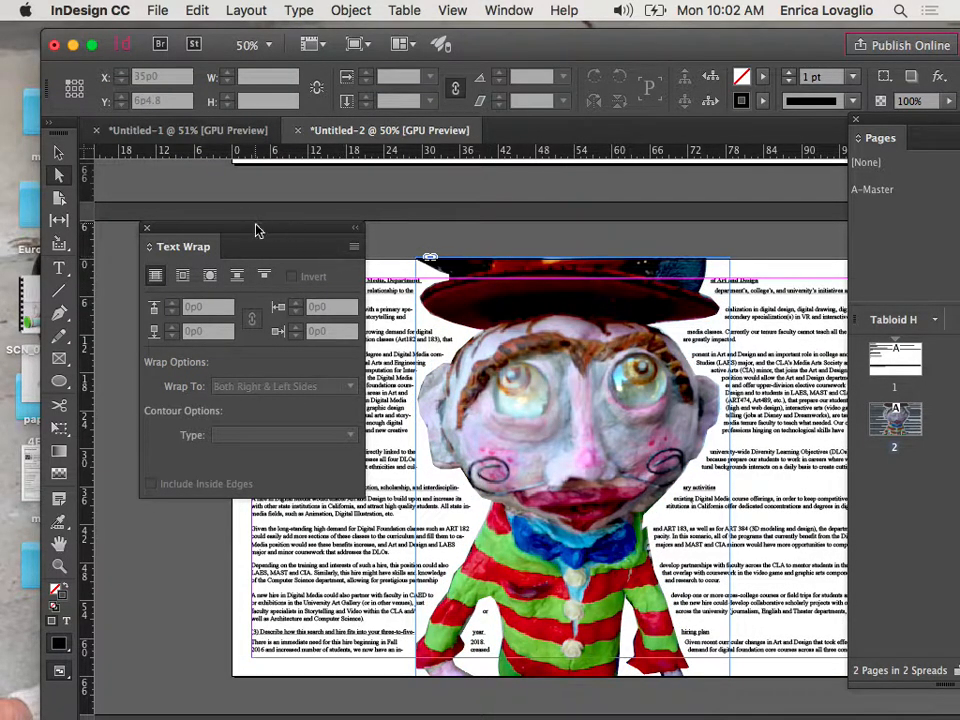
drag(255, 230, 204, 368)
click(540, 272)
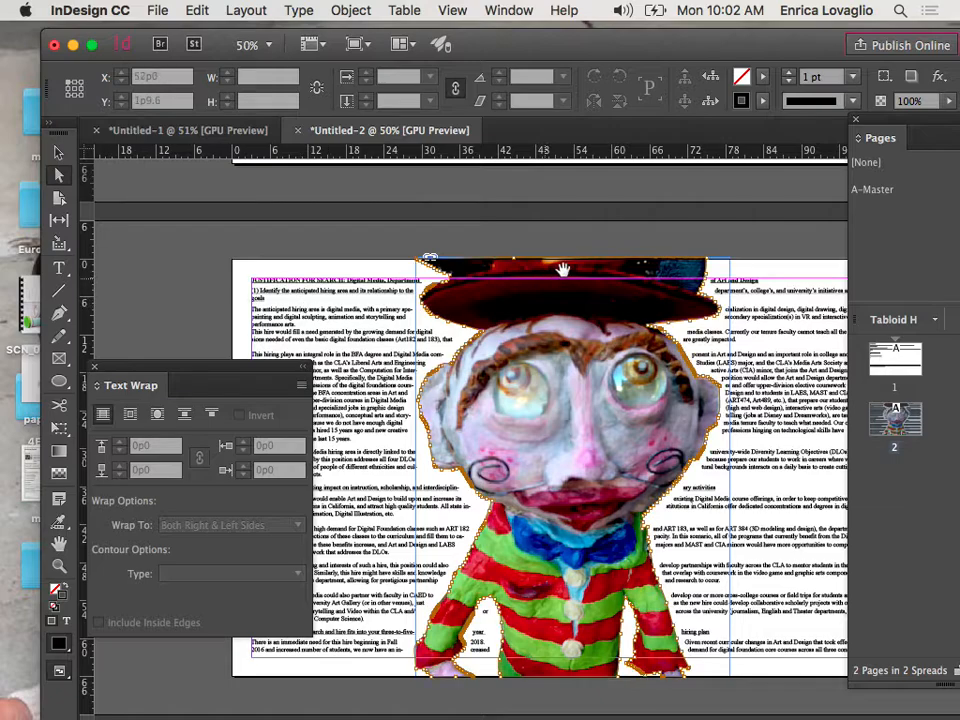
click(95, 366)
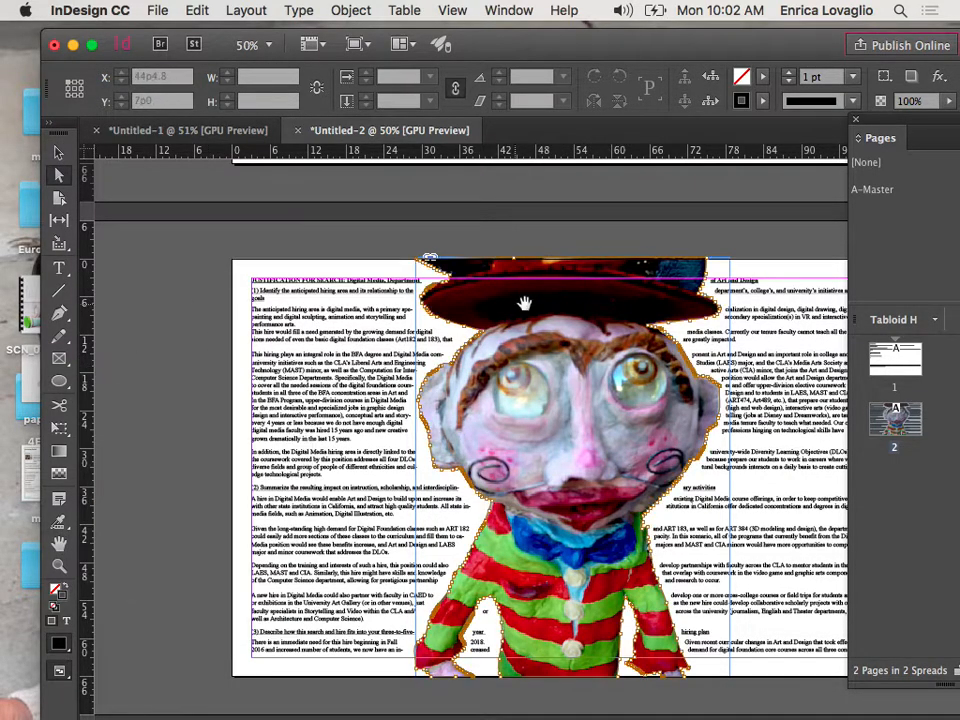
- Select the puppet picture on page 2 and convert its clipping path to a frame
click(527, 305)
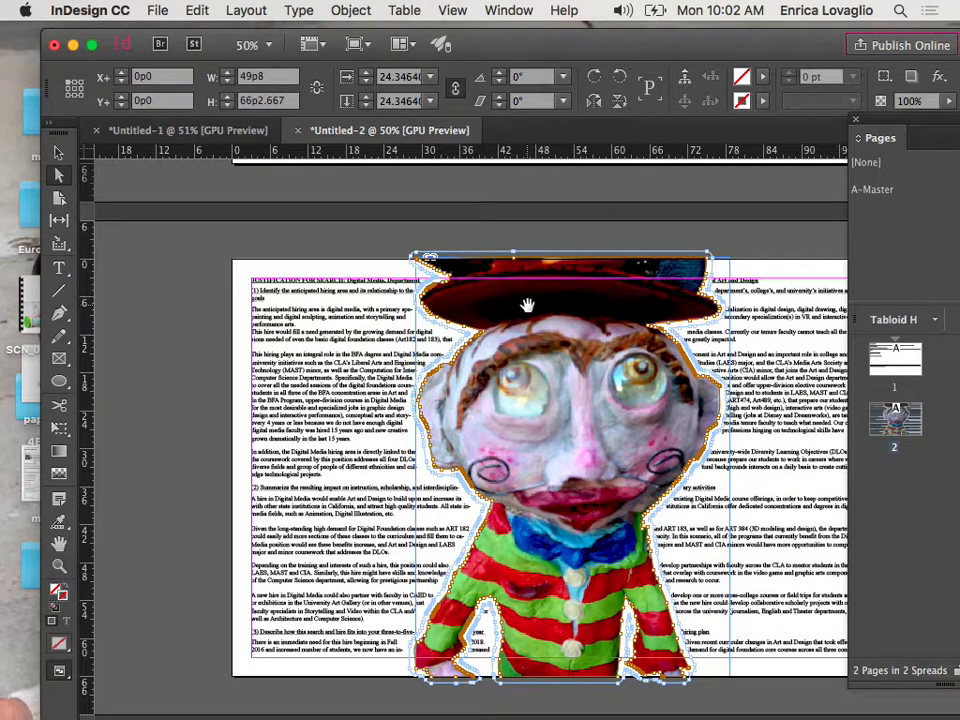
click(349, 11)
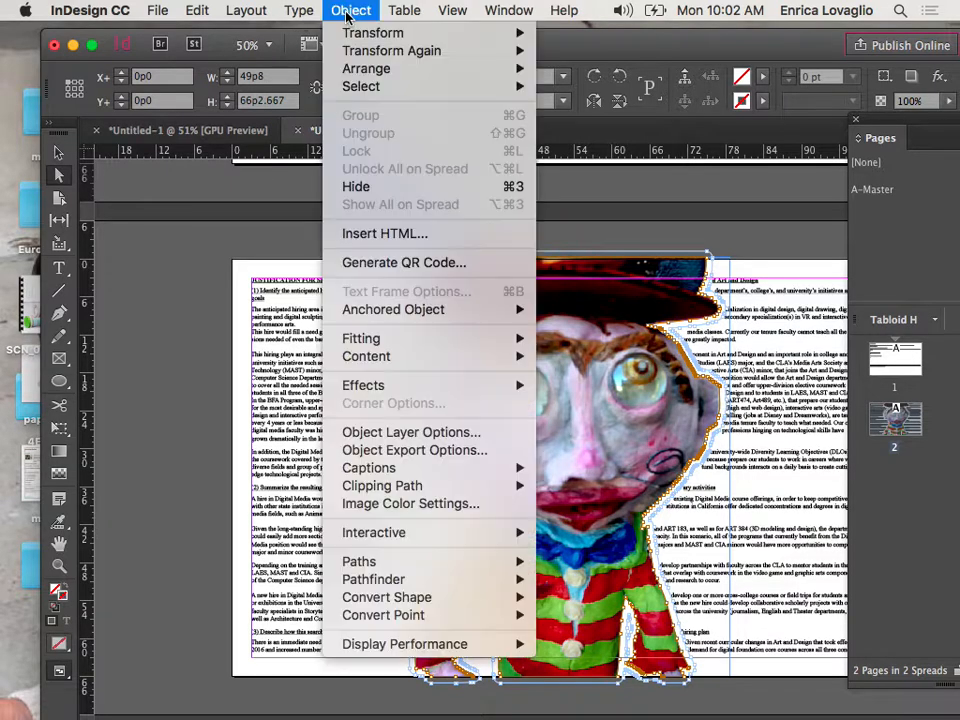
mouse_move(393, 485)
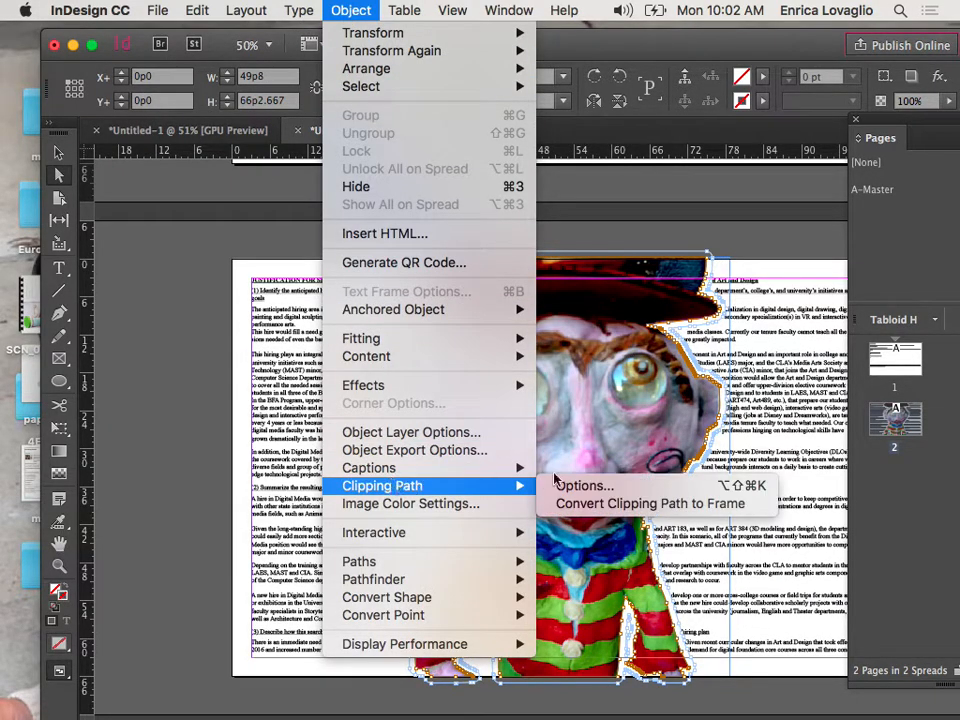
click(596, 506)
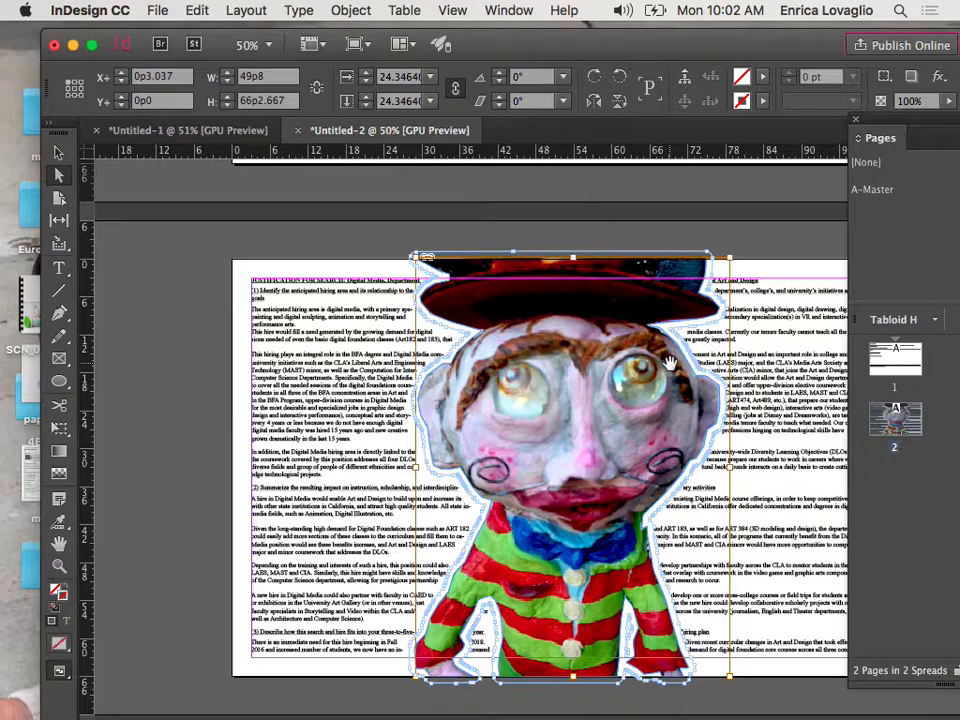
- Place elefant.jpg from the puppets folder inside the puppet-shaped frame
key(super+d)
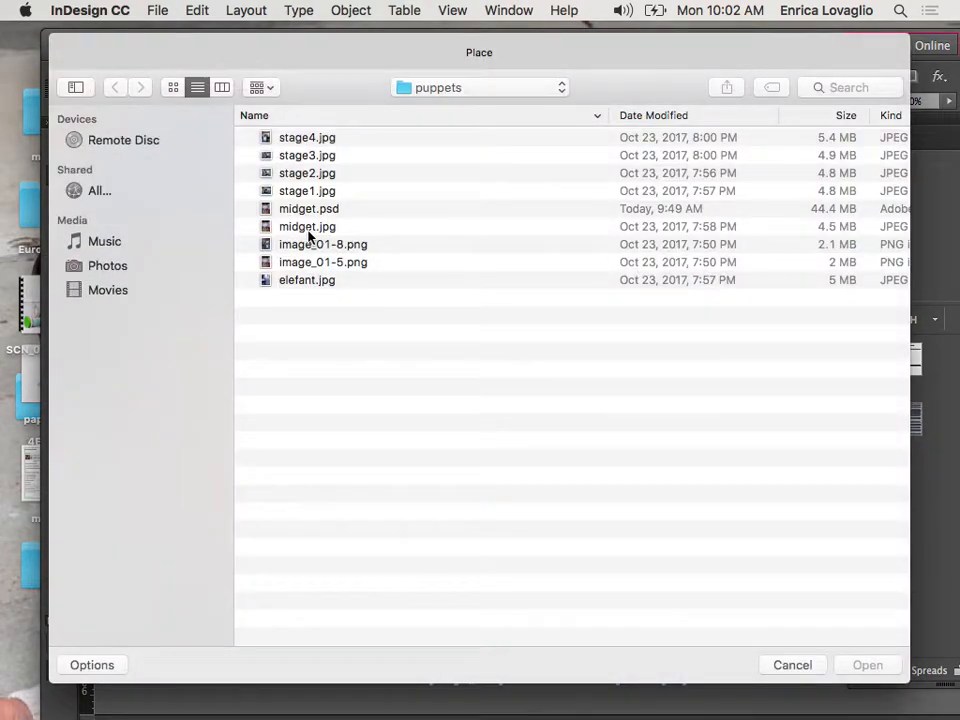
click(306, 282)
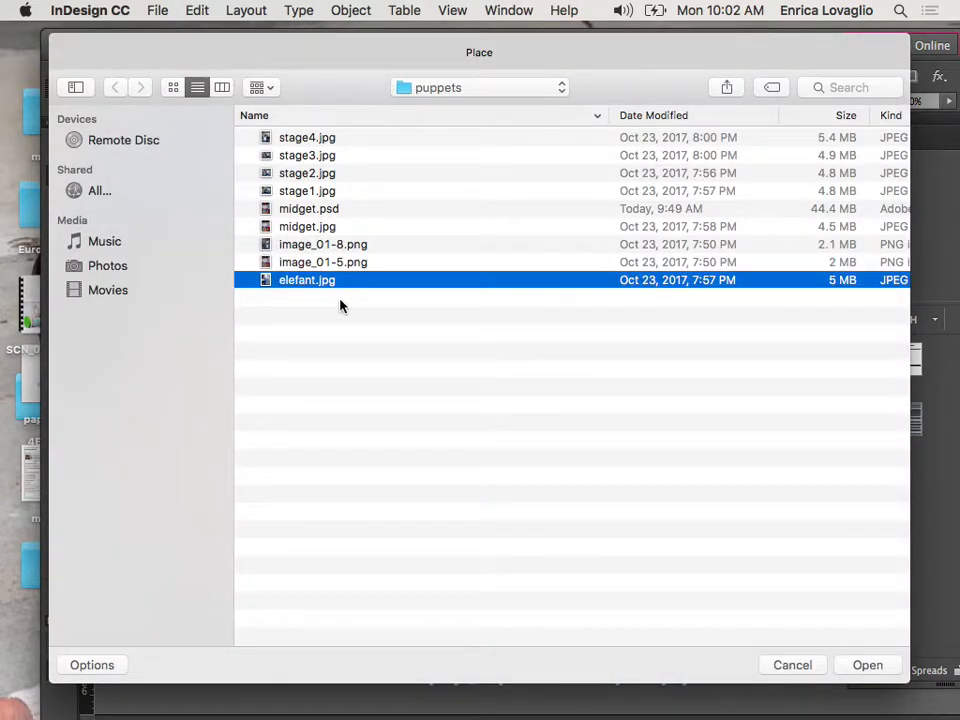
click(868, 665)
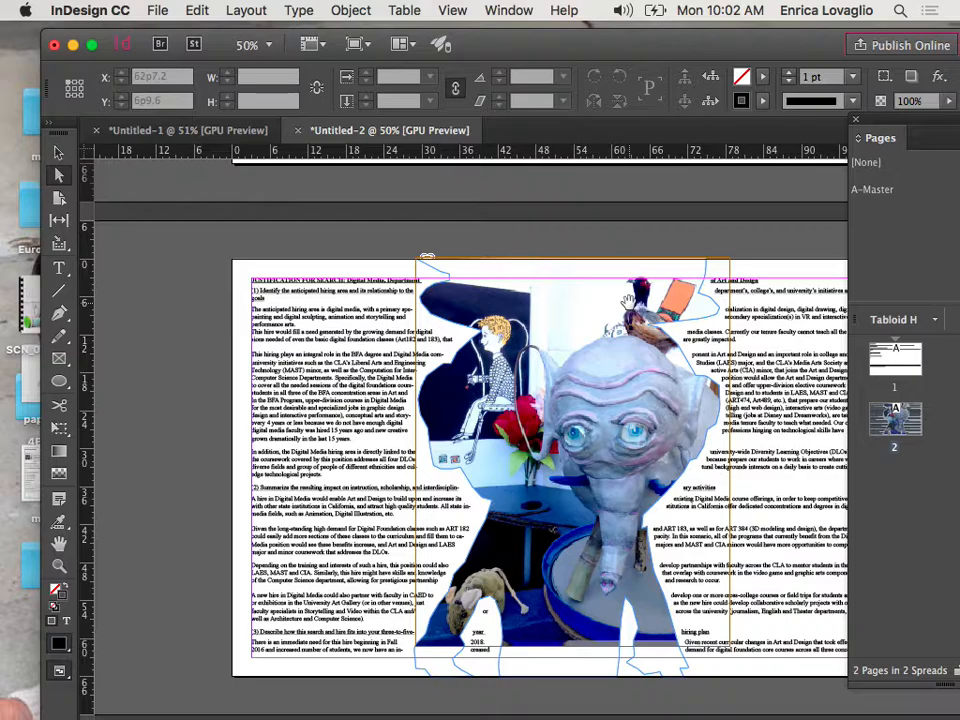
click(427, 258)
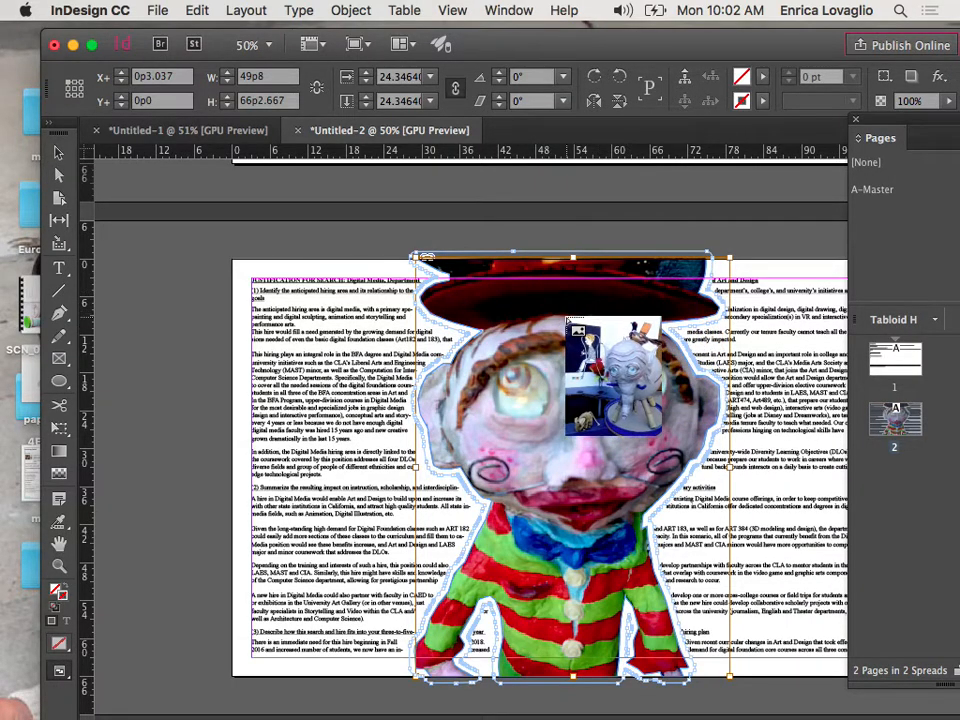
- Undo the placement of elefant.jpg and the conversion of the puppet's clipping path to a frame
key(super+z)
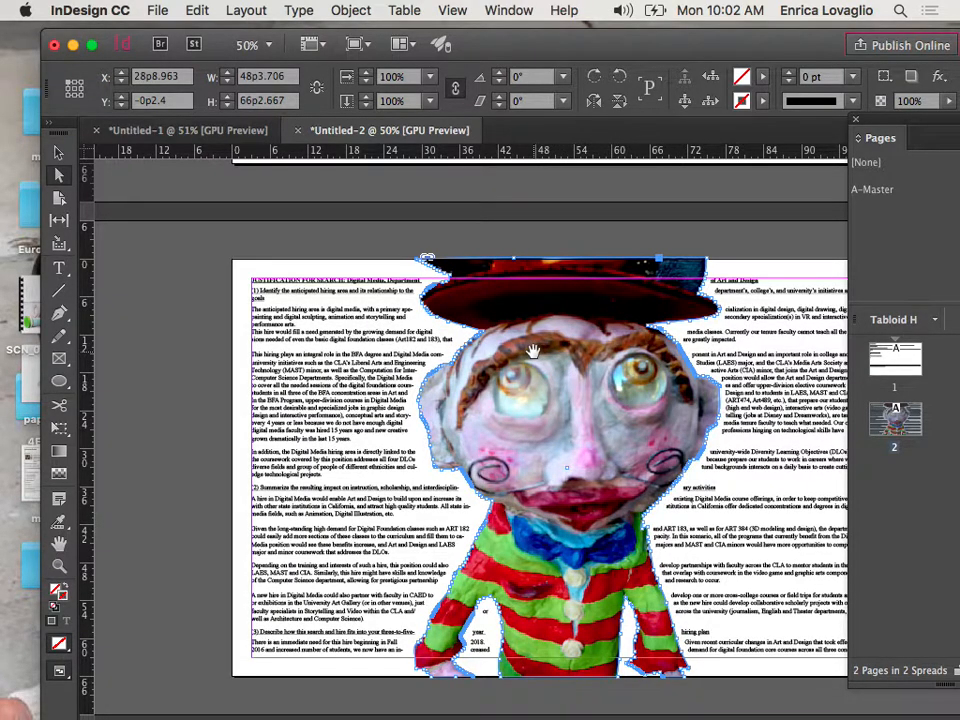
click(348, 10)
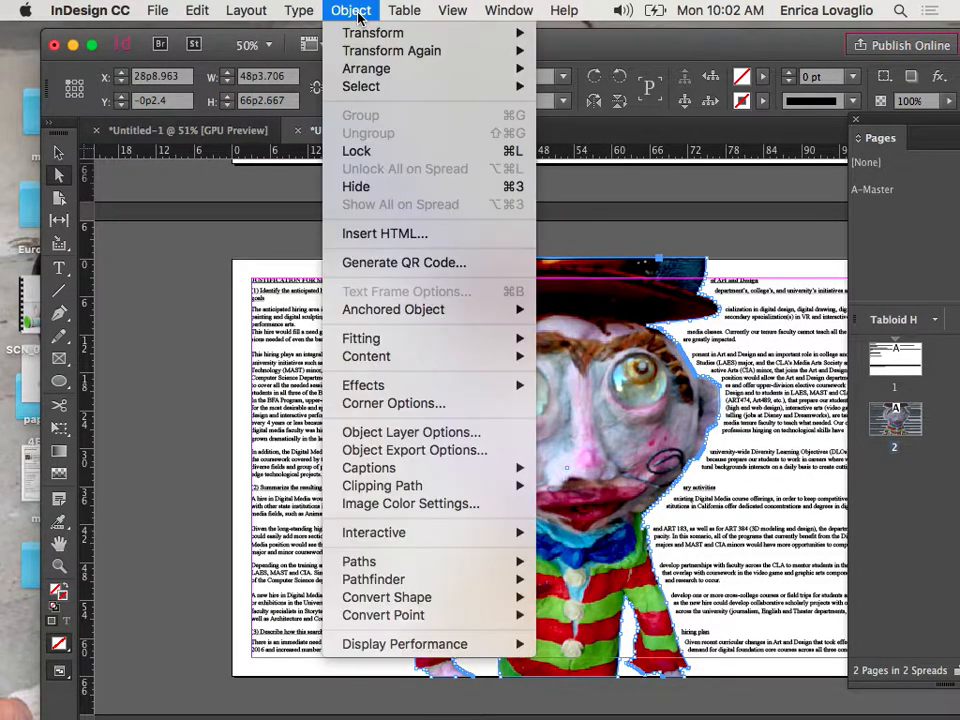
mouse_move(403, 488)
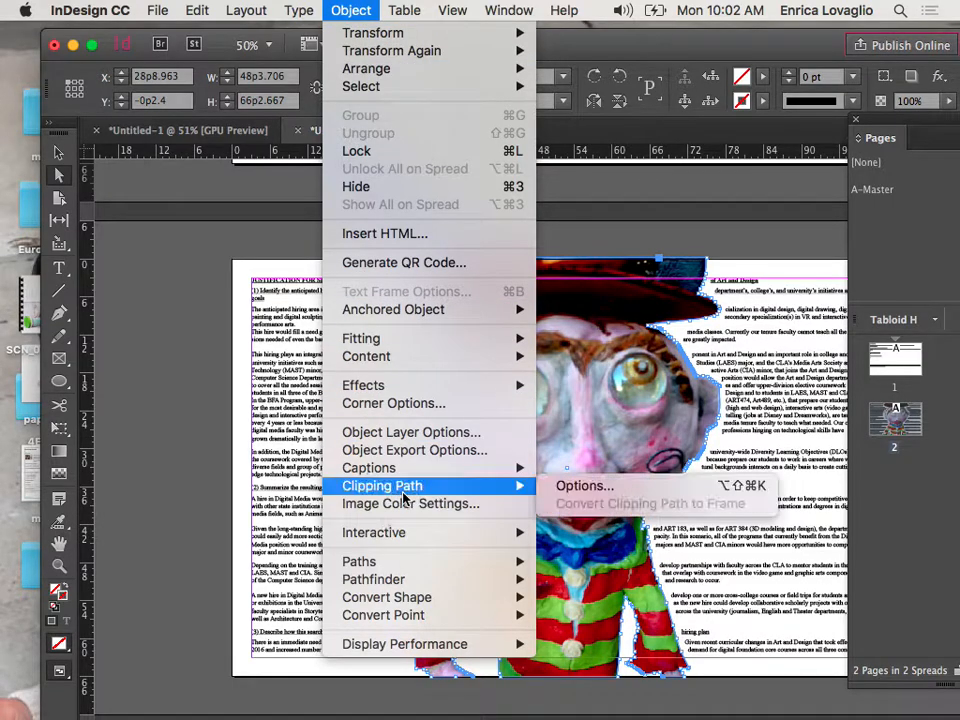
click(634, 430)
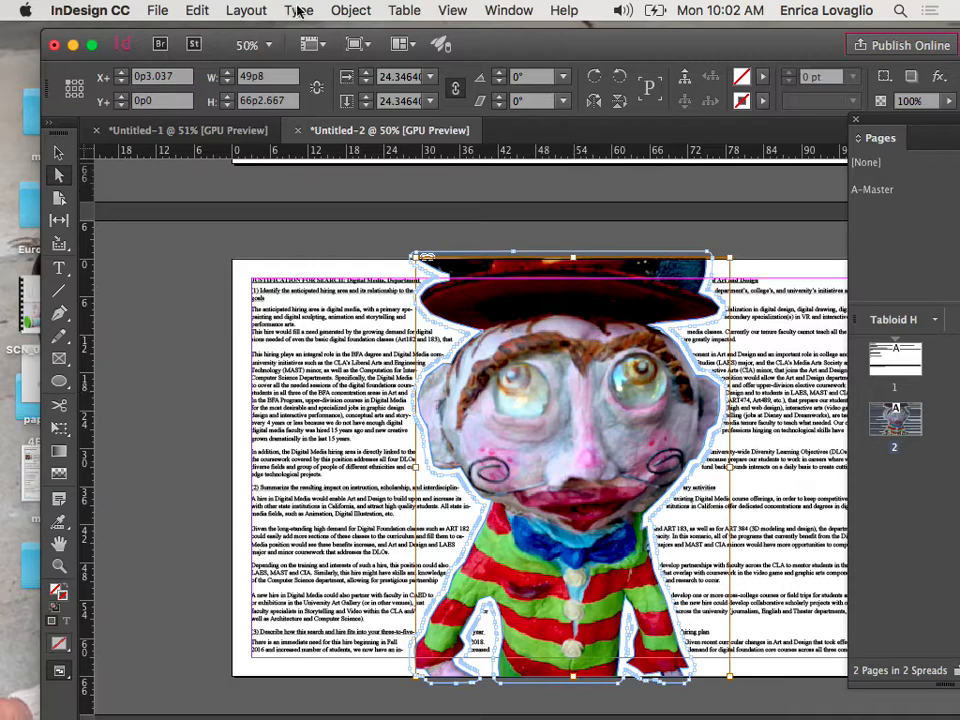
click(348, 10)
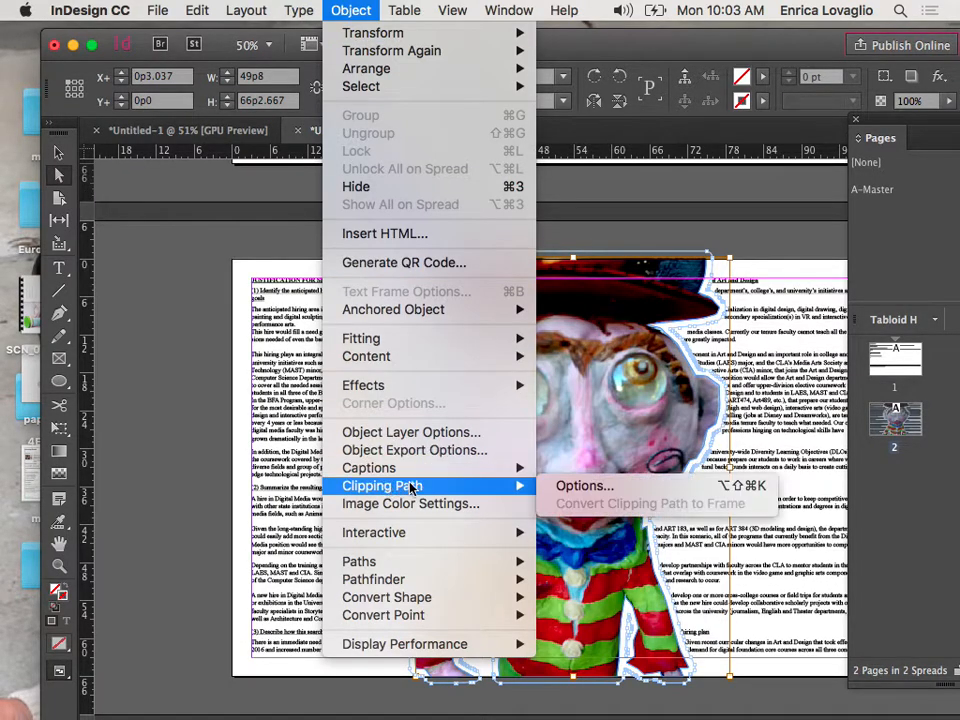
mouse_move(503, 479)
click(578, 464)
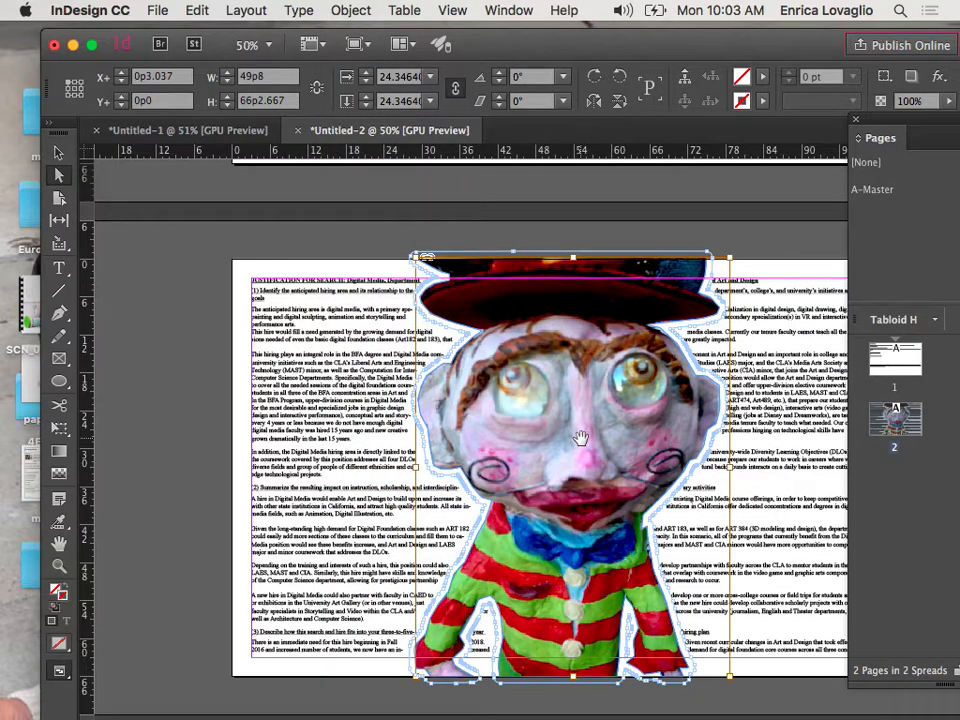
click(622, 345)
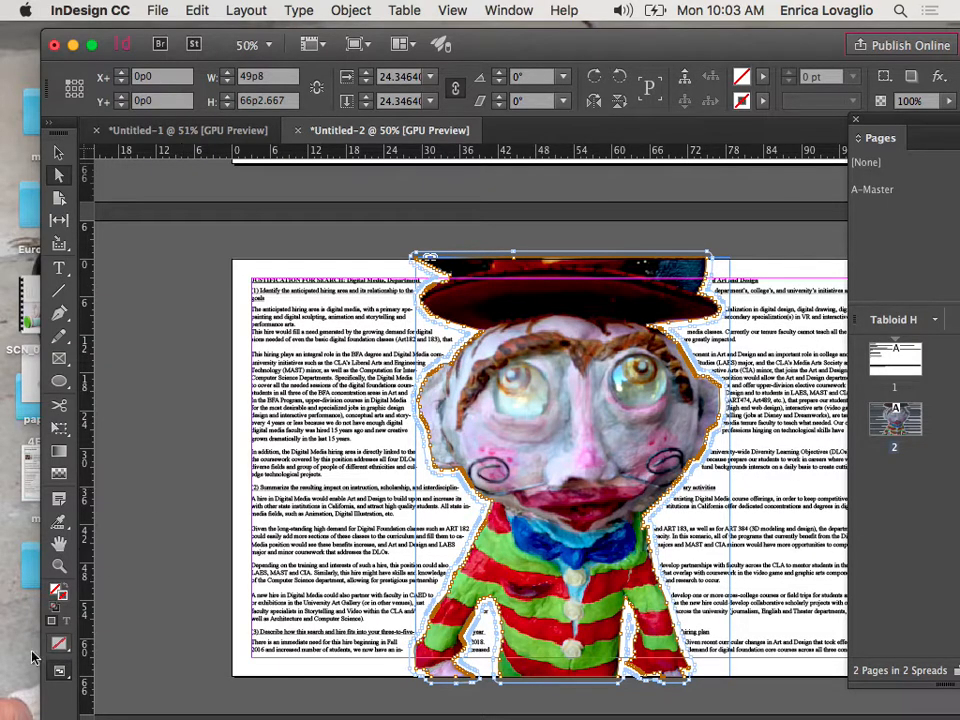
- Adjust an anchor point on the puppet's clipping path at the forehead, just below the hat brim, using the Direct Selection tool
key(z)
drag(447, 355, 561, 419)
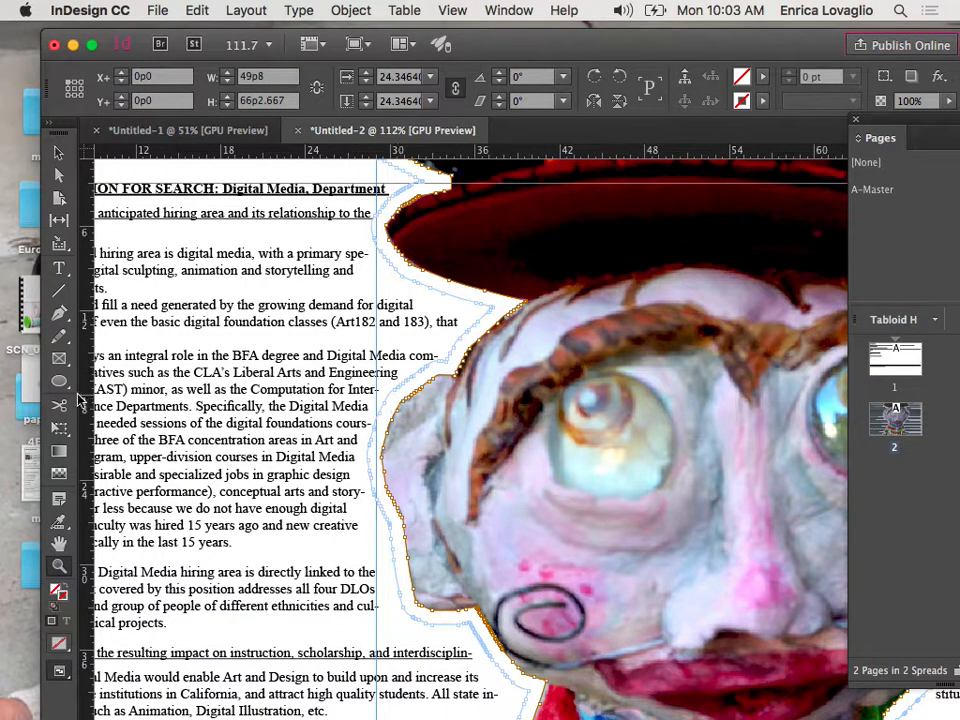
click(59, 174)
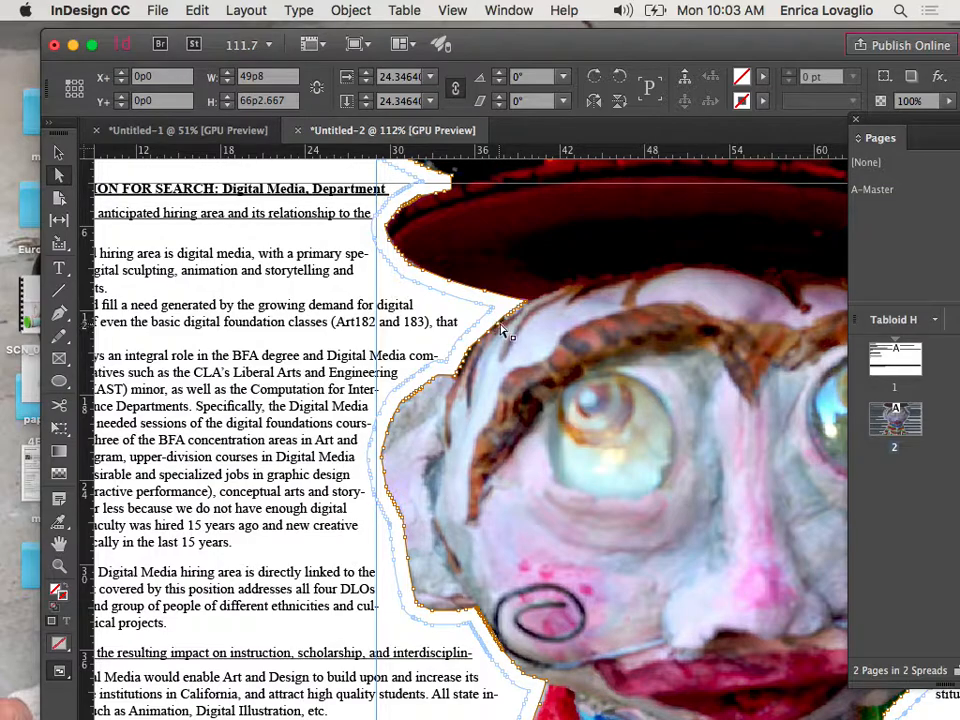
mouse_move(502, 322)
mouse_down()
mouse_move(478, 313)
mouse_move(511, 308)
mouse_up()
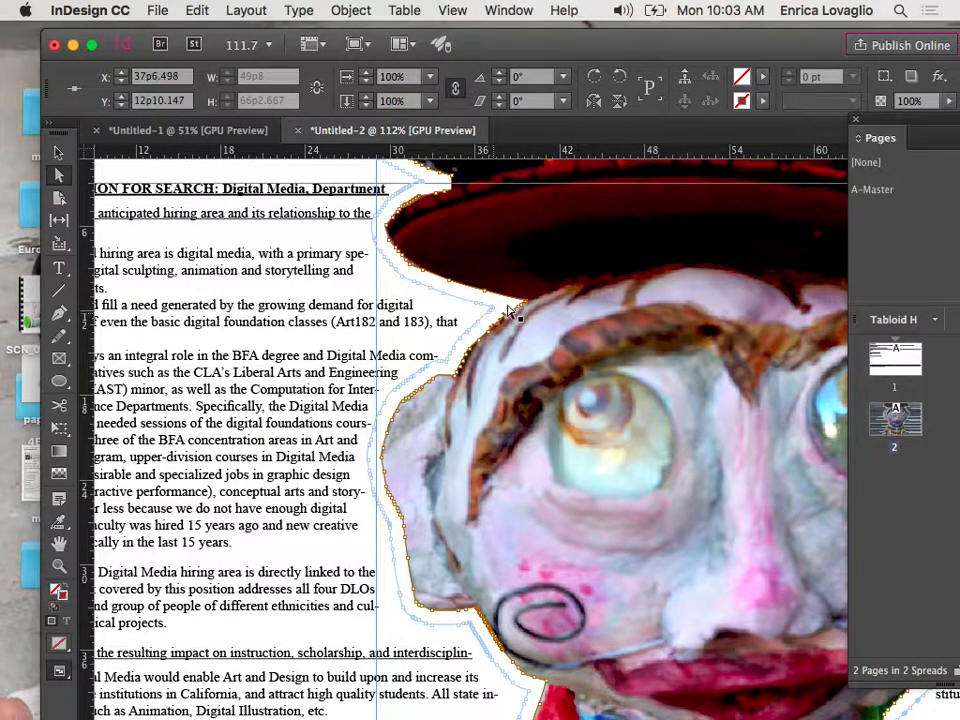
scroll(512, 311, down, 5)
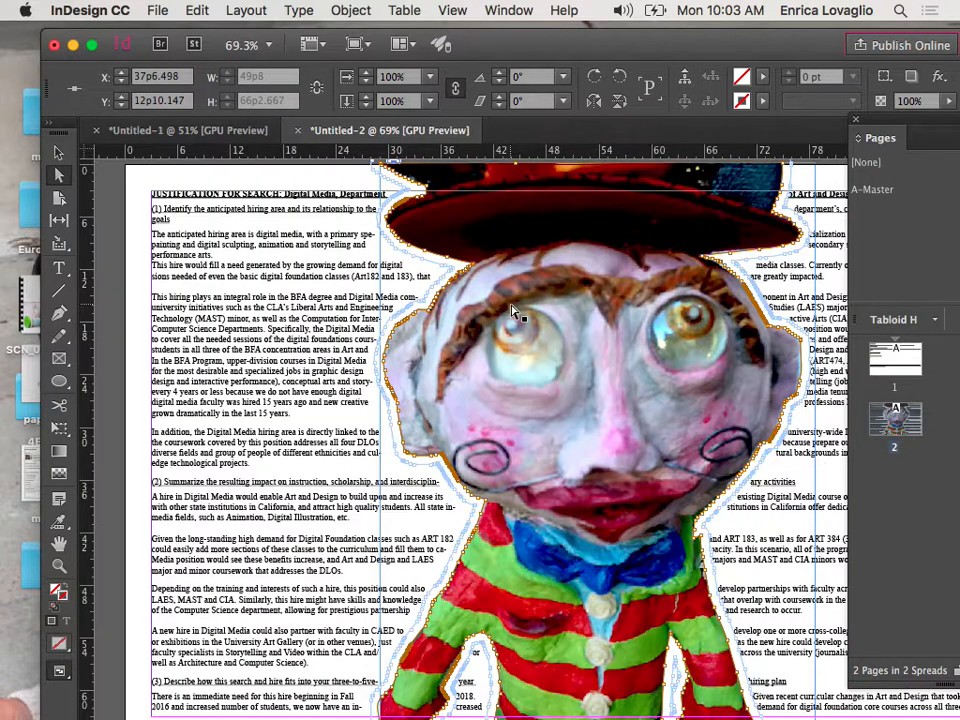
- Convert the puppet image's edited clipping path to a frame
click(350, 12)
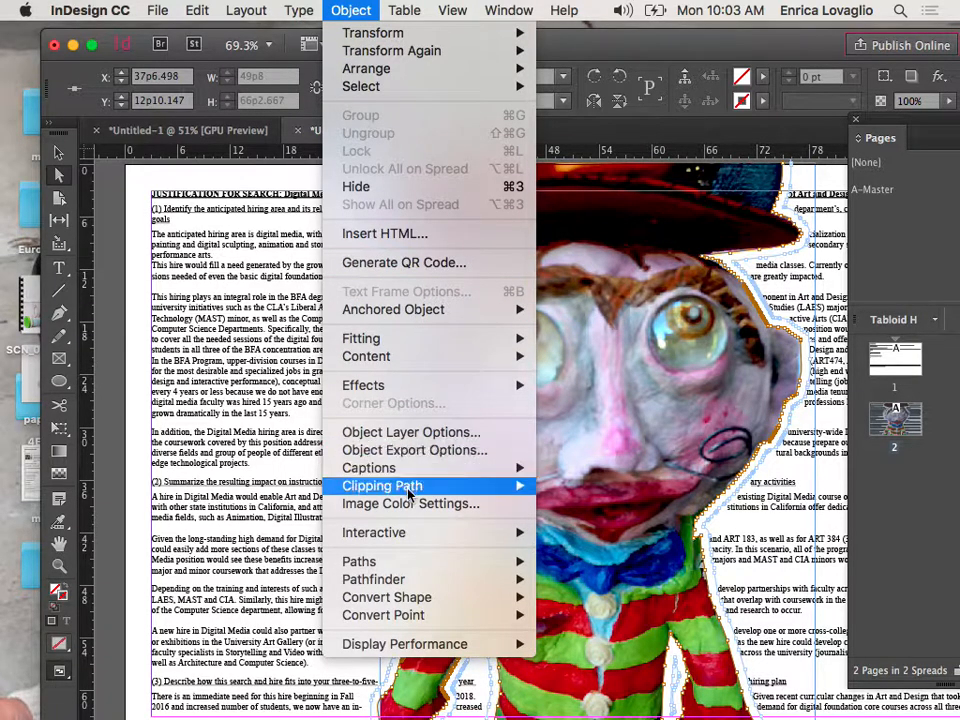
mouse_move(431, 488)
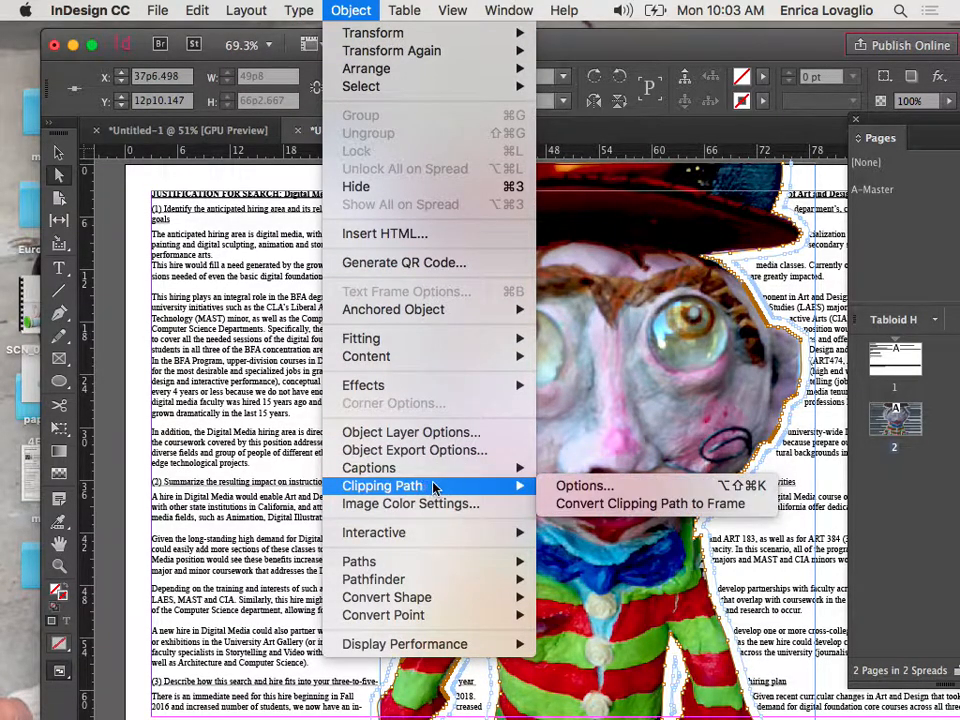
click(575, 510)
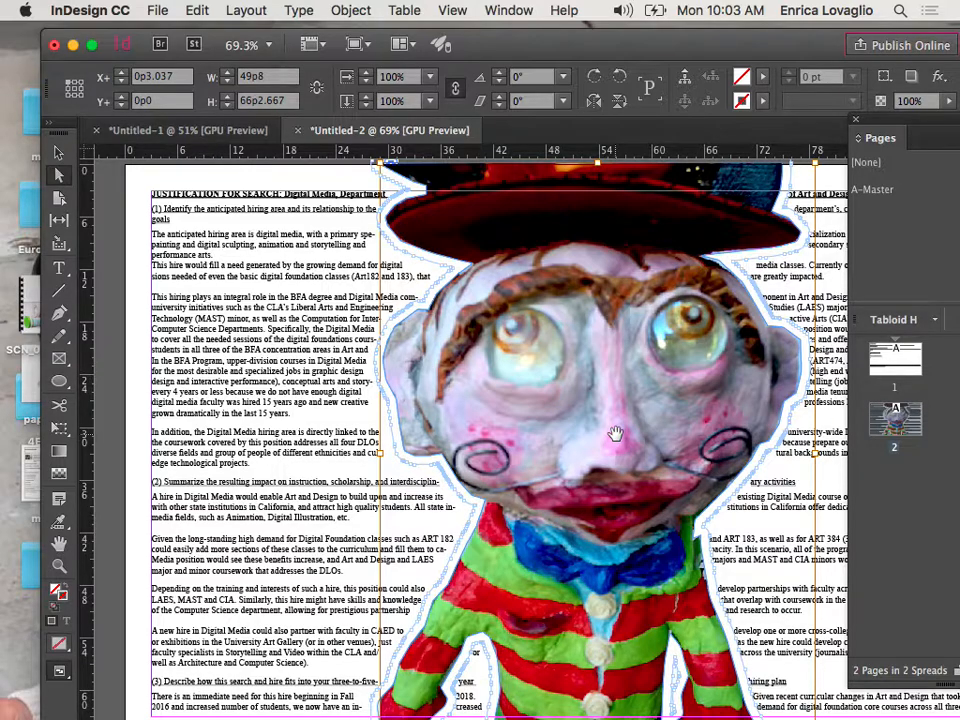
- Replace the puppet picture in the converted frame by placing elefant.jpg from the puppets folder
key(super+d)
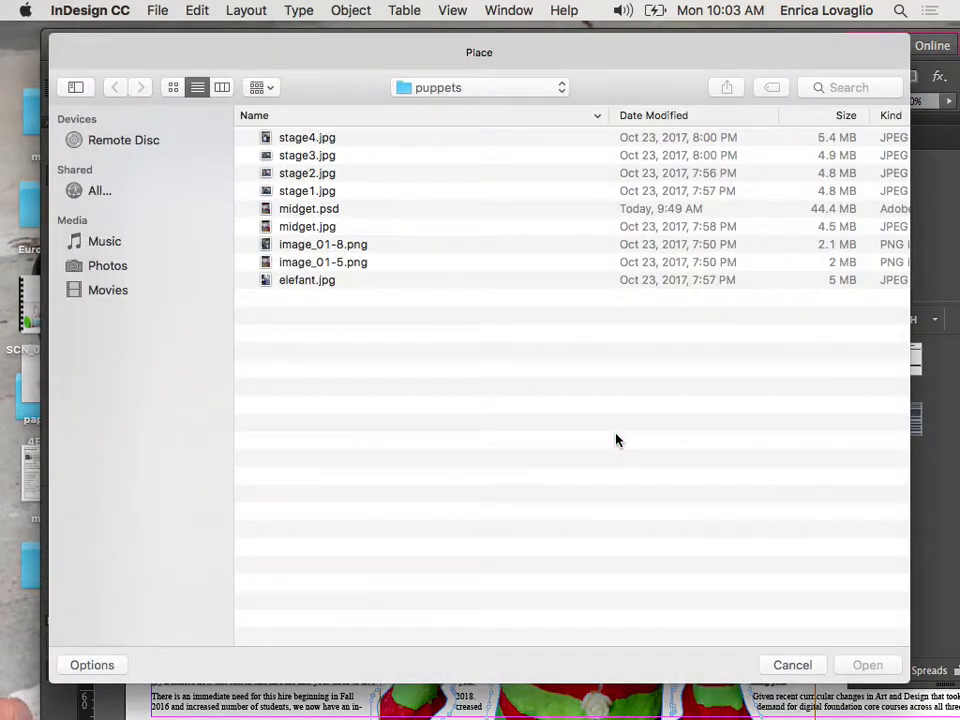
click(322, 228)
click(308, 283)
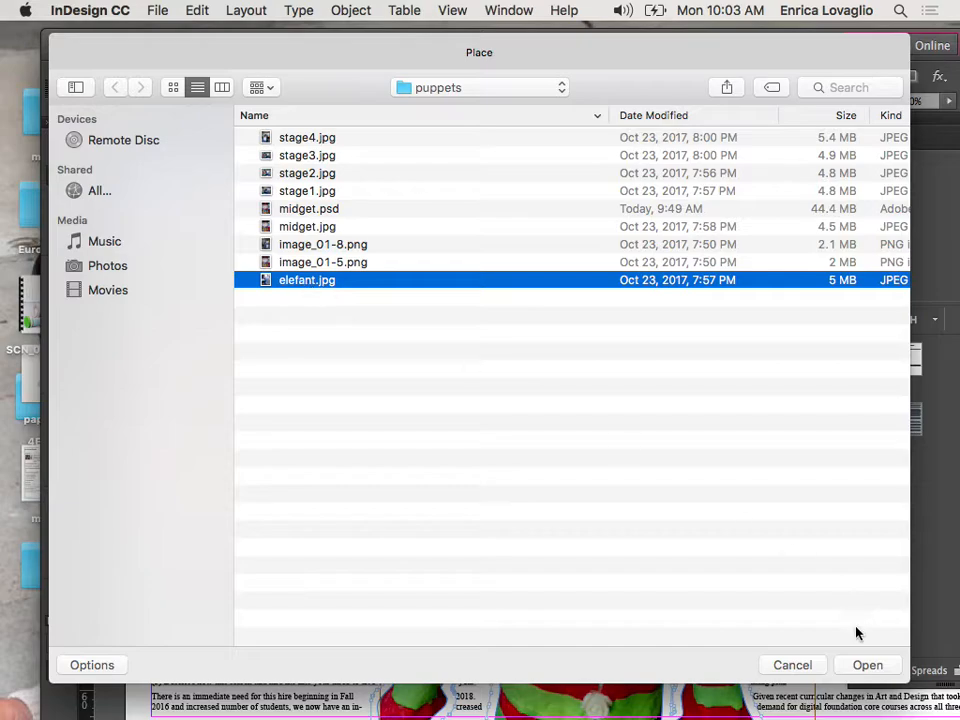
click(857, 664)
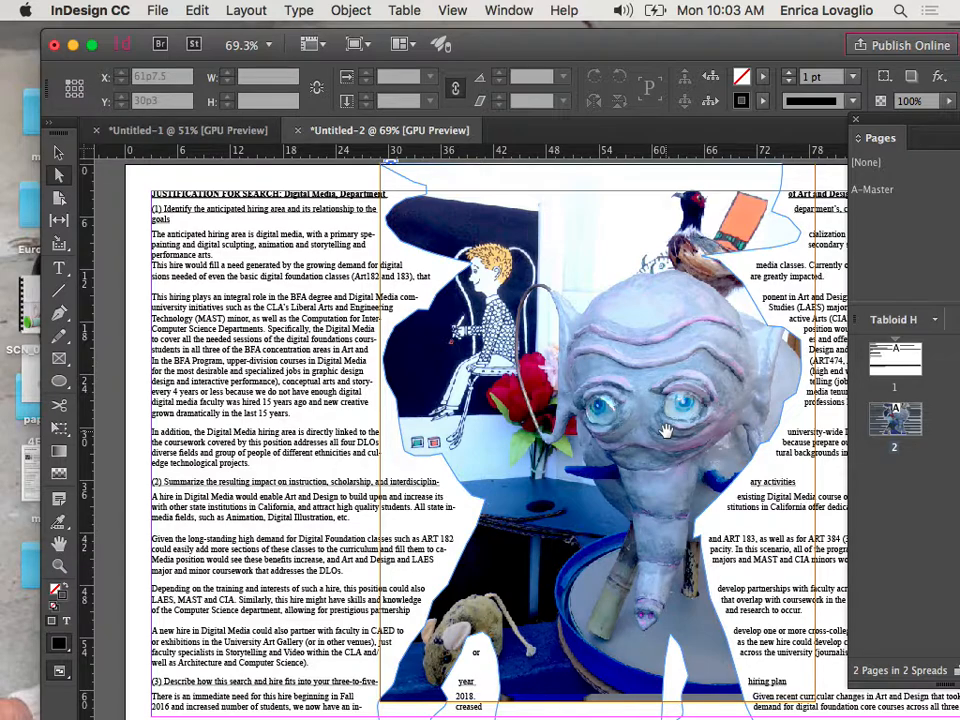
key(super+minus)
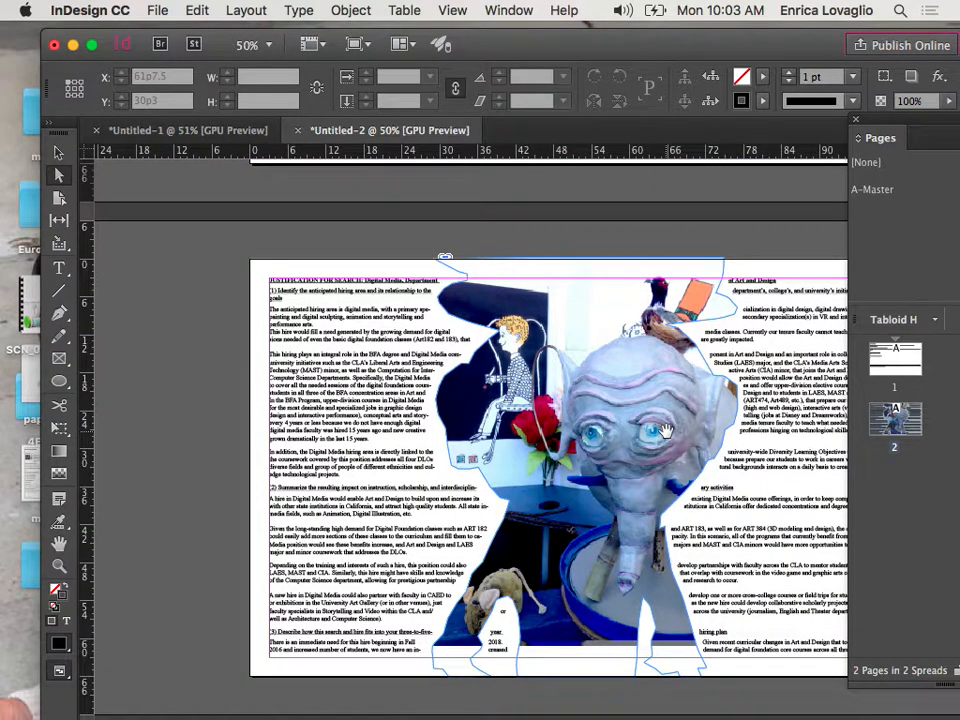
- Draw a closed, curved freeform shape about 56p8 wide and 51p4 high over the text on page 1 with the Pen tool
scroll(360, 336, up, 10)
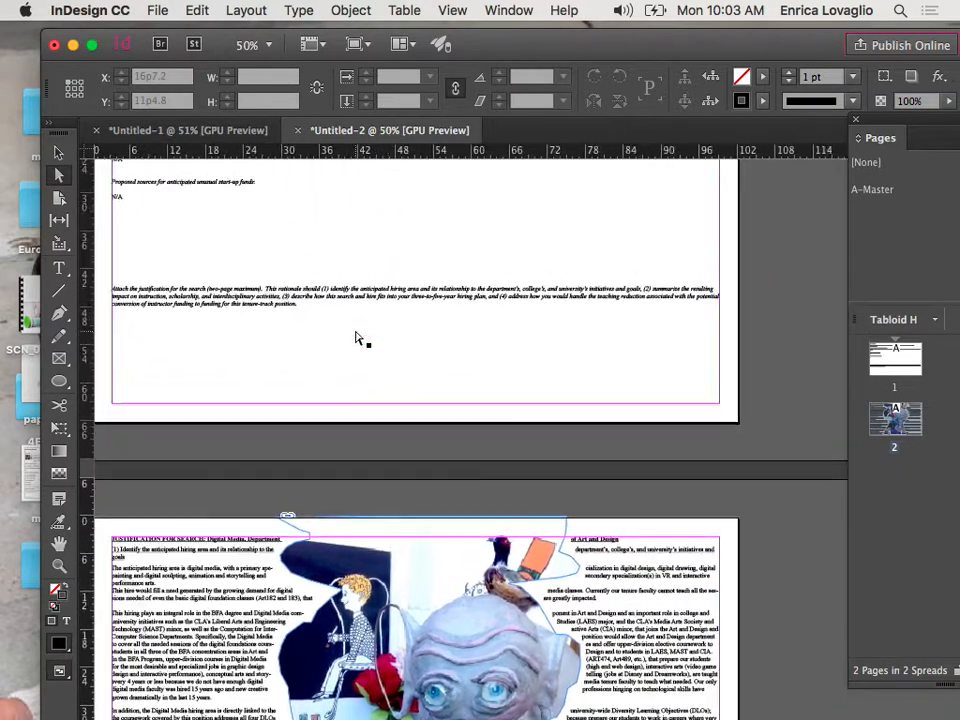
scroll(355, 337, left, 1)
scroll(355, 337, down, 1)
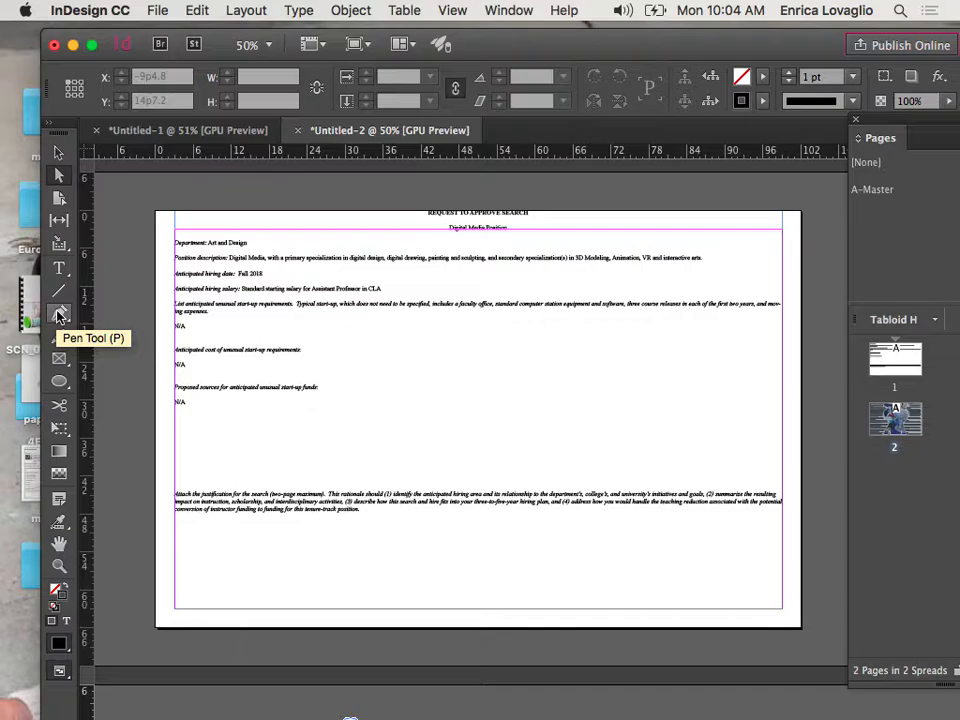
drag(57, 315, 90, 318)
drag(350, 329, 378, 292)
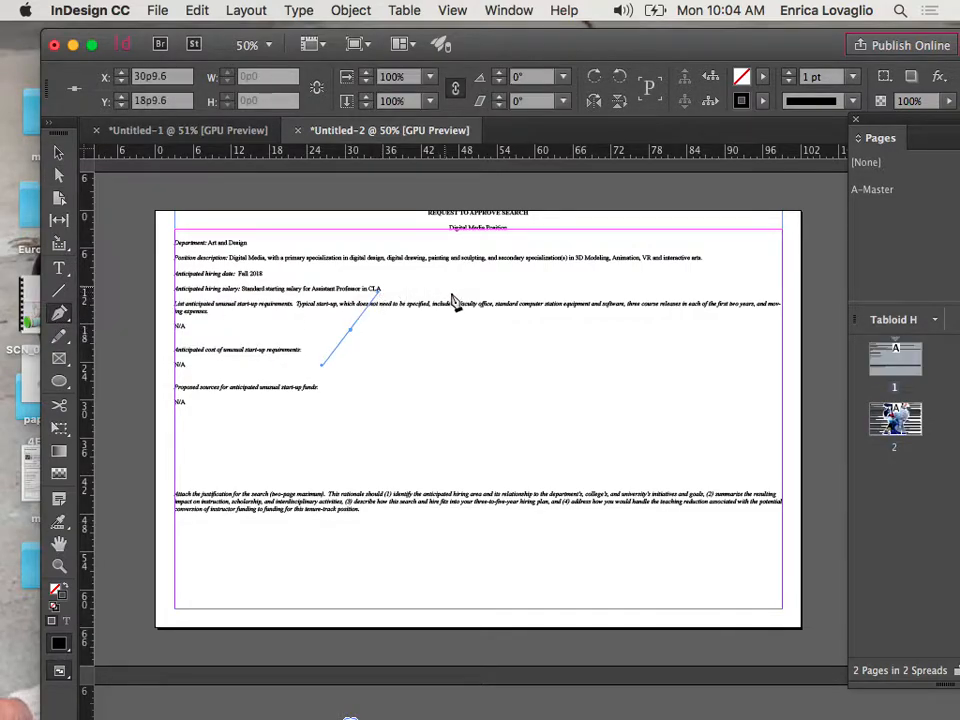
drag(469, 297, 482, 306)
drag(553, 305, 607, 307)
drag(664, 345, 646, 412)
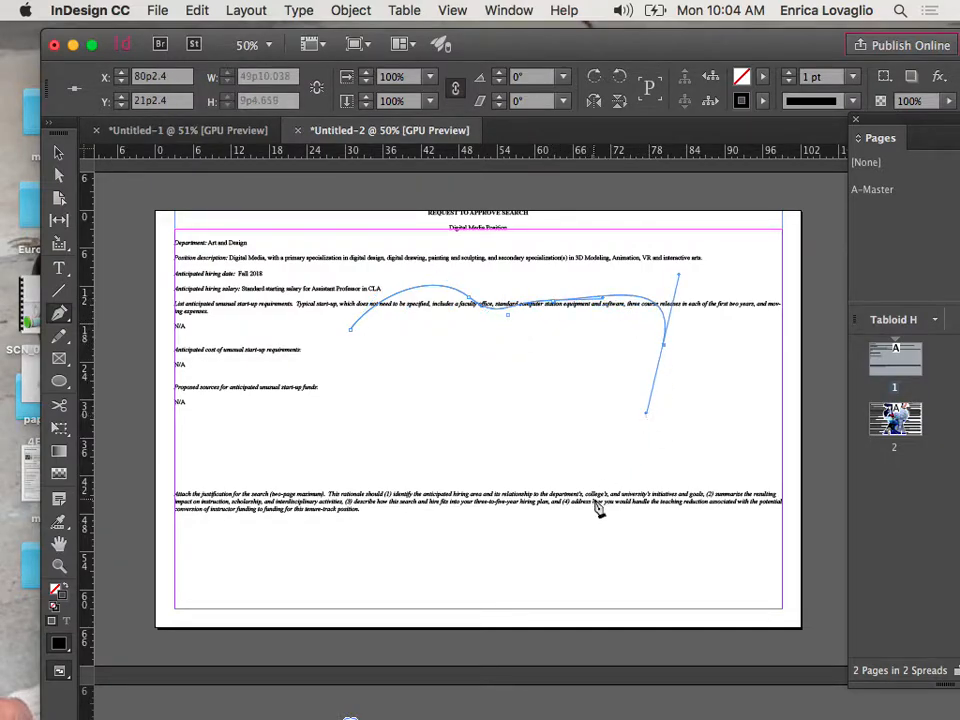
drag(580, 510, 508, 583)
drag(445, 569, 306, 481)
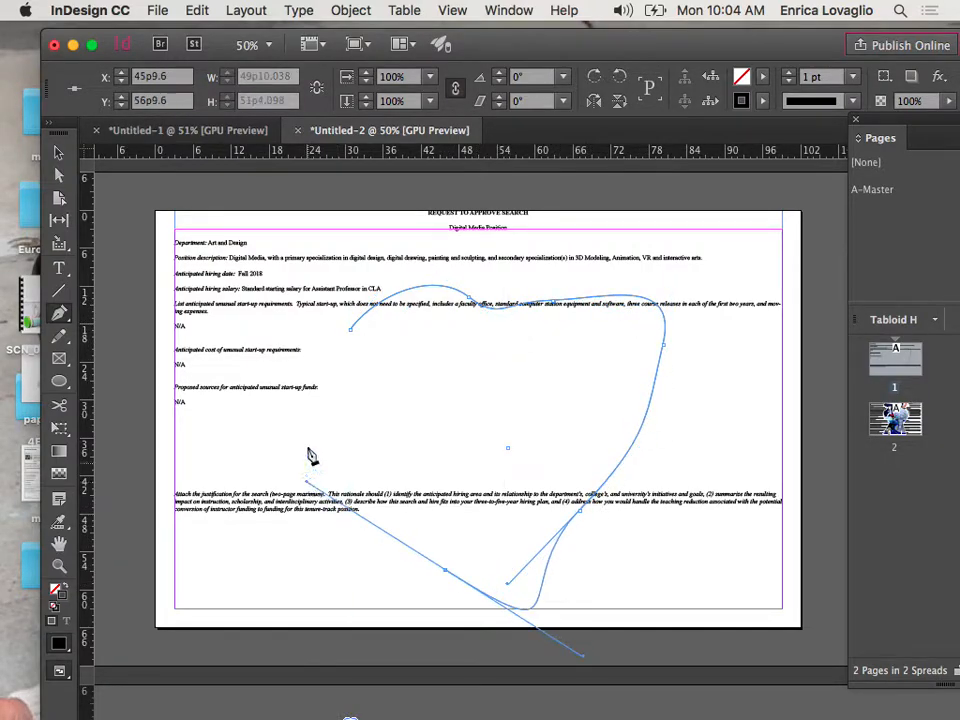
drag(307, 432, 320, 320)
click(58, 152)
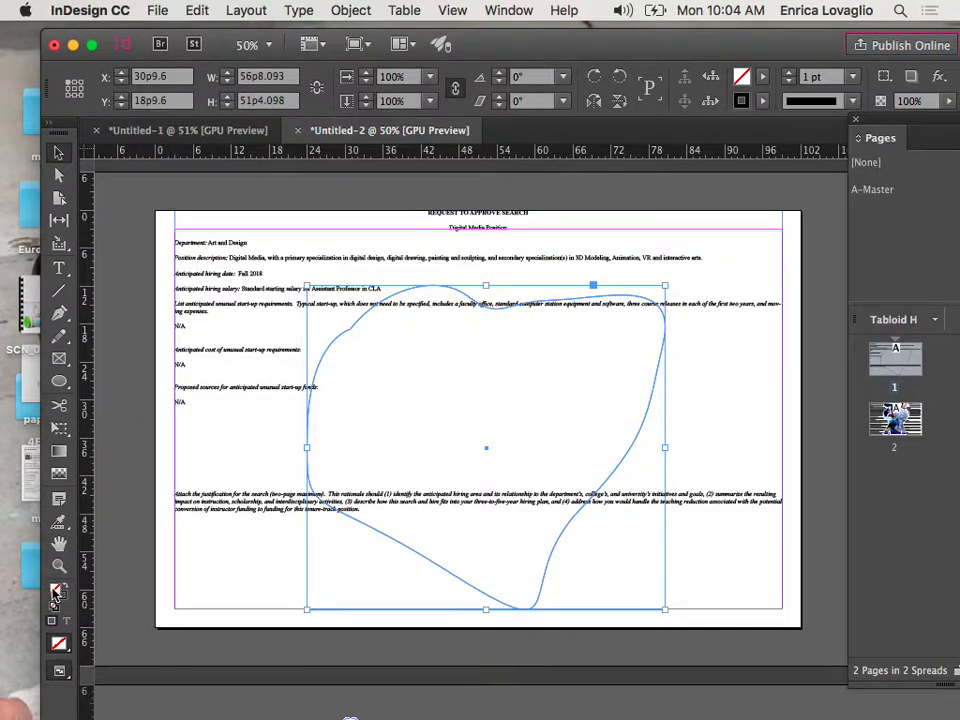
- Fill the freeform shape with blue, RGB 0, 125, 217, and leave its opacity at 100%
double_click(54, 591)
click(437, 381)
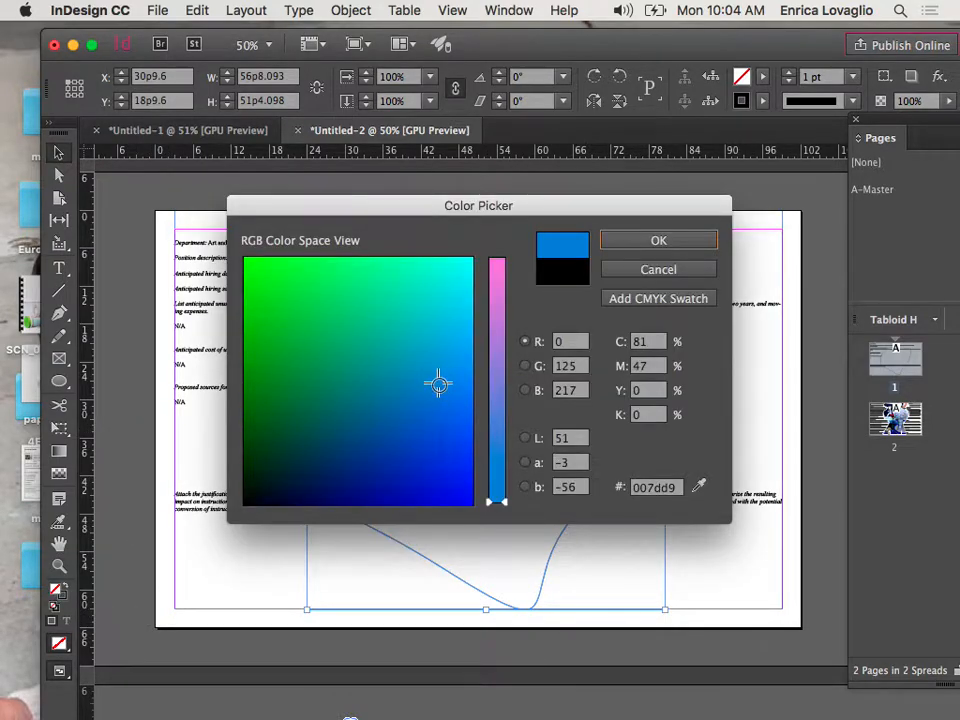
click(652, 240)
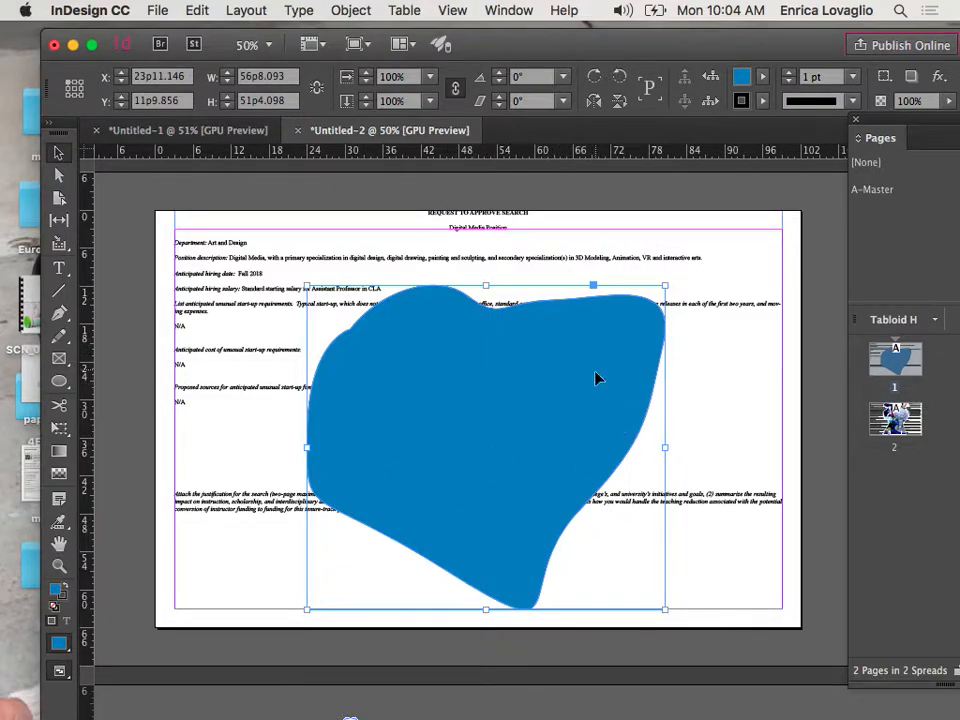
click(948, 101)
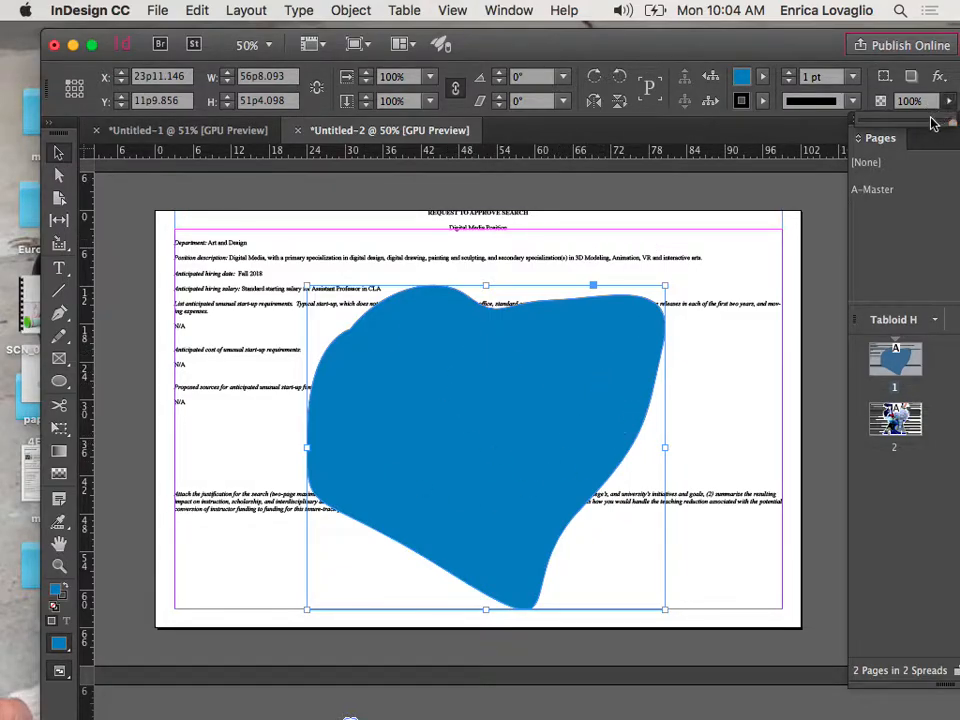
mouse_move(948, 121)
mouse_down()
mouse_move(917, 121)
mouse_move(952, 119)
mouse_up()
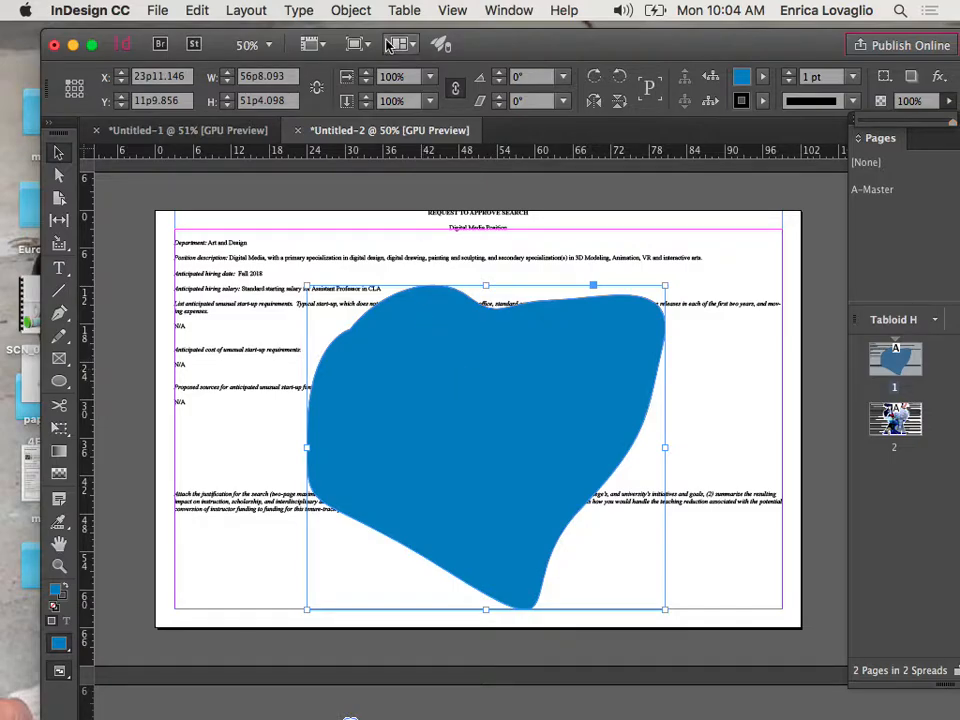
- Set the blue shape's content type to Graphic, and switch it to Text
click(350, 11)
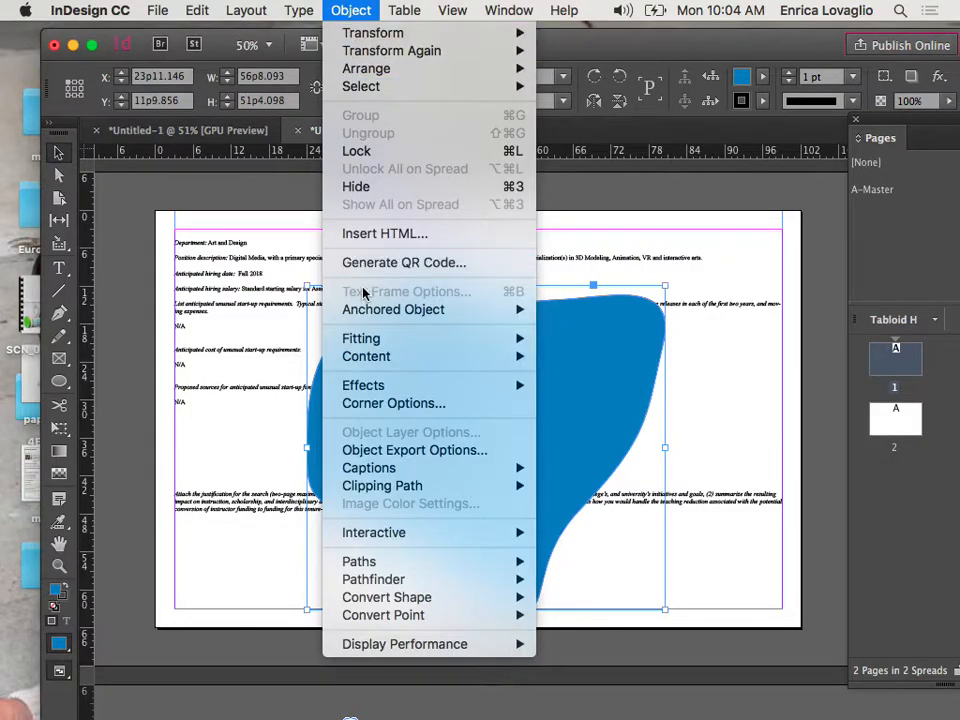
mouse_move(372, 362)
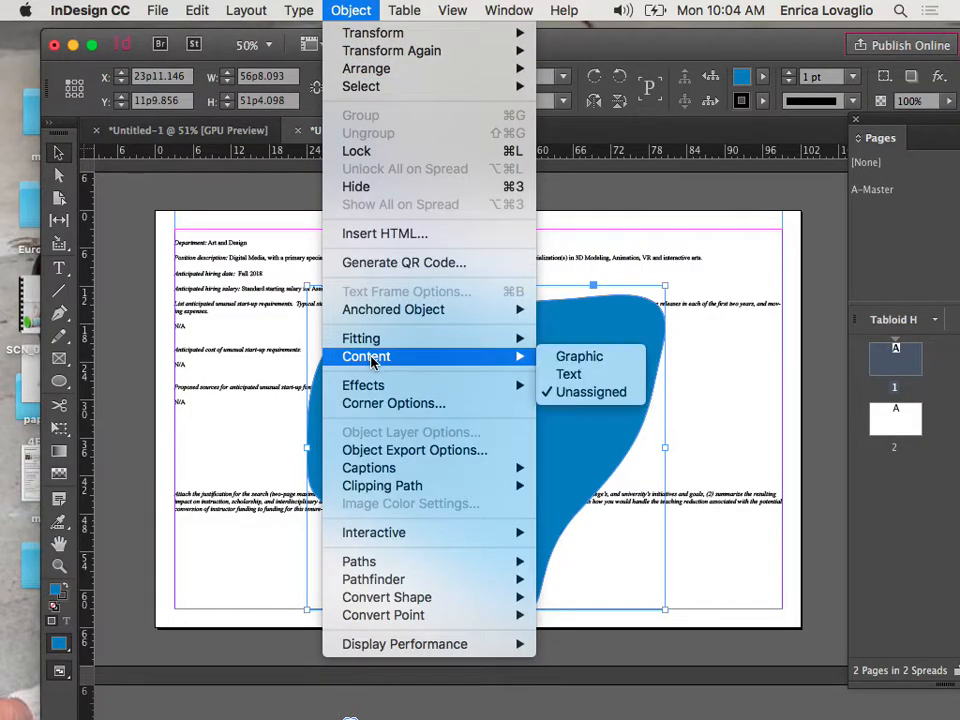
click(553, 359)
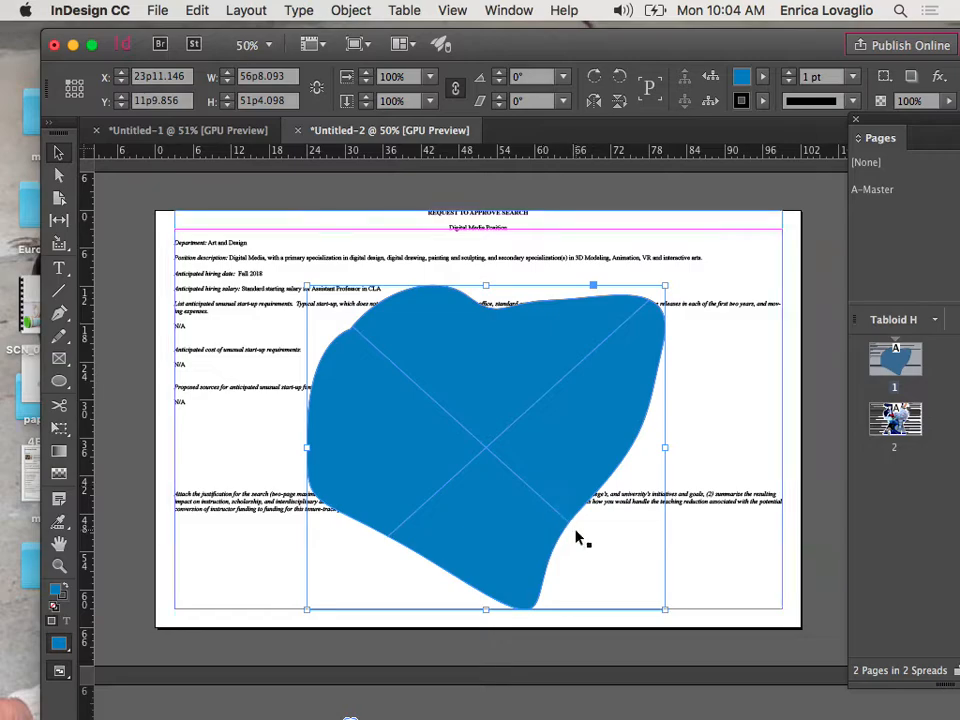
click(352, 14)
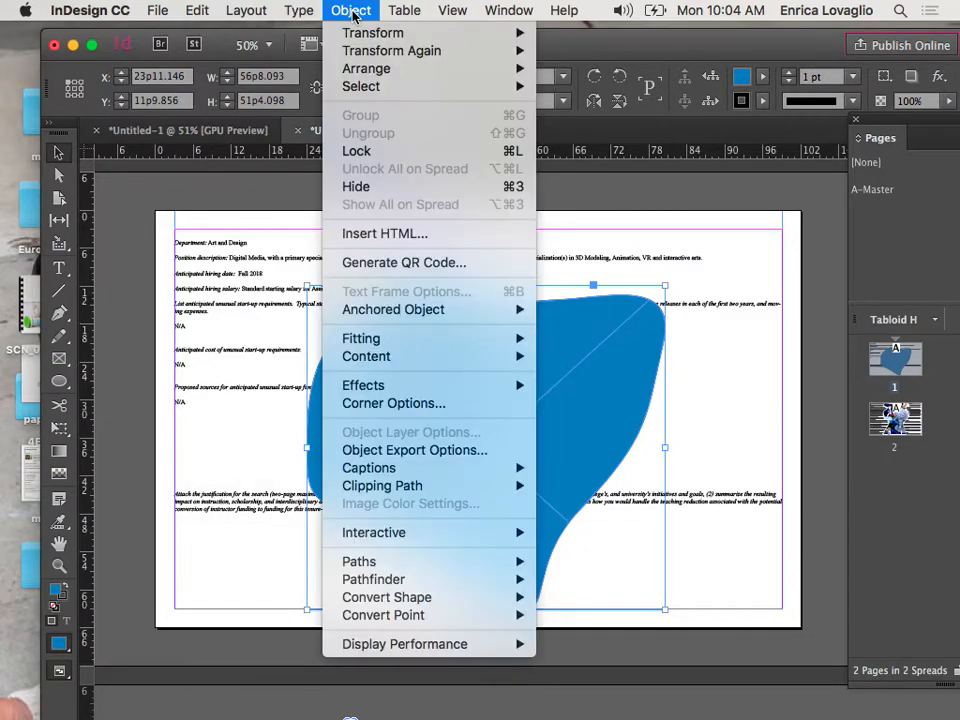
mouse_move(405, 364)
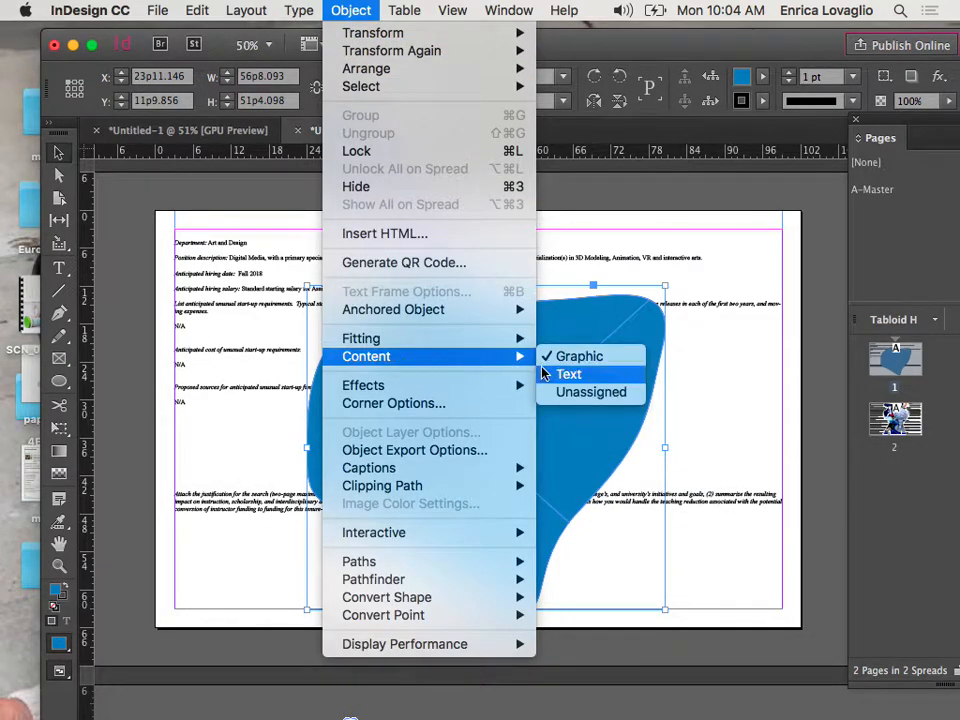
click(547, 376)
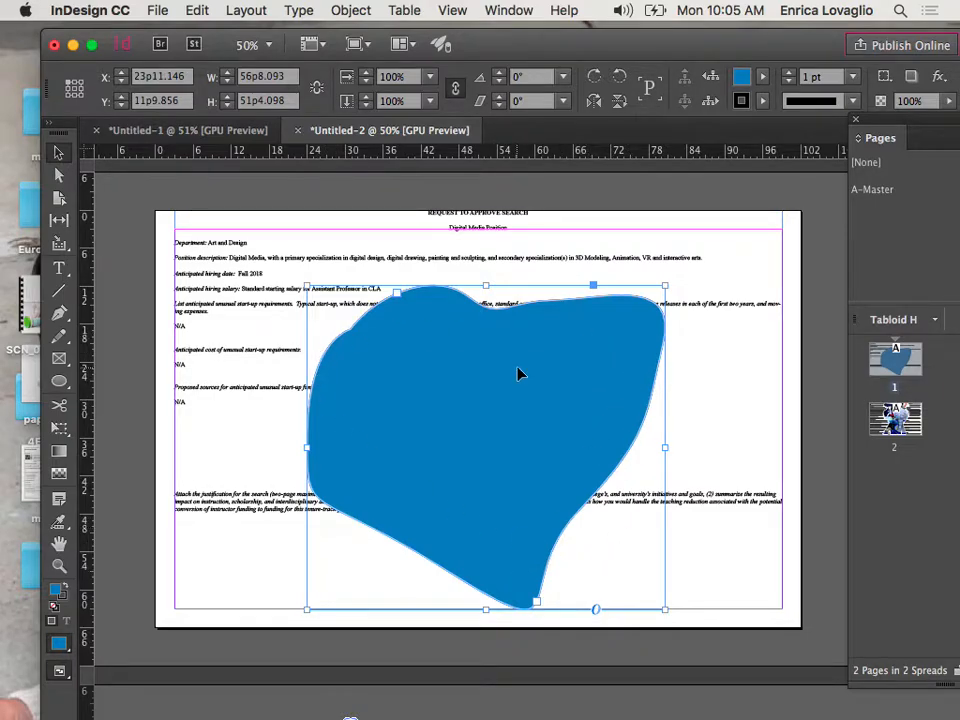
- Set the blue shape's content type back to Graphic
click(299, 10)
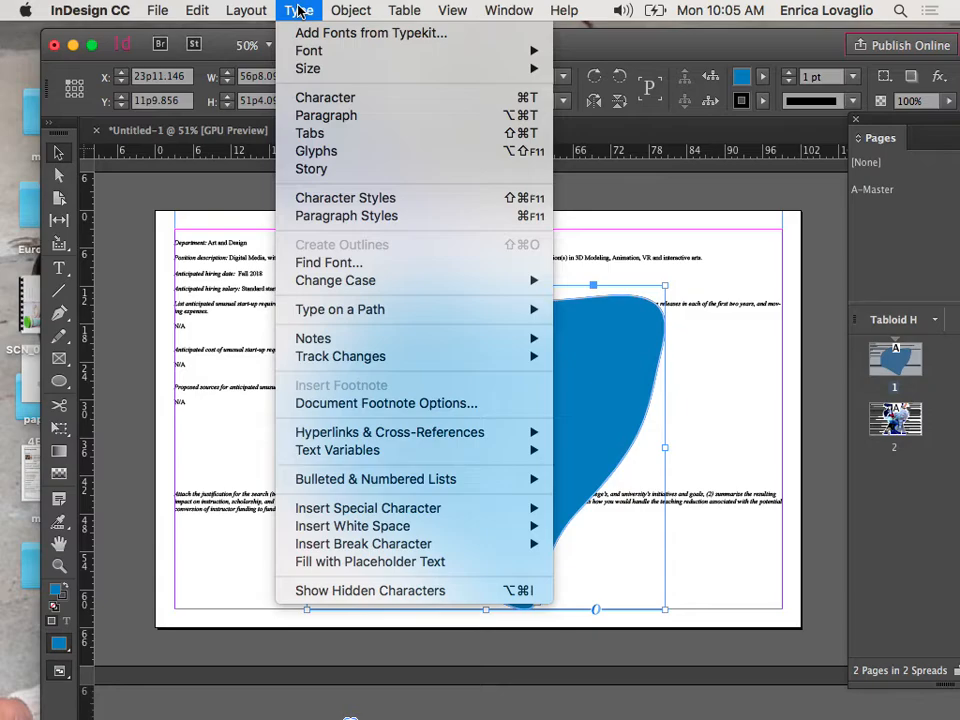
mouse_move(351, 10)
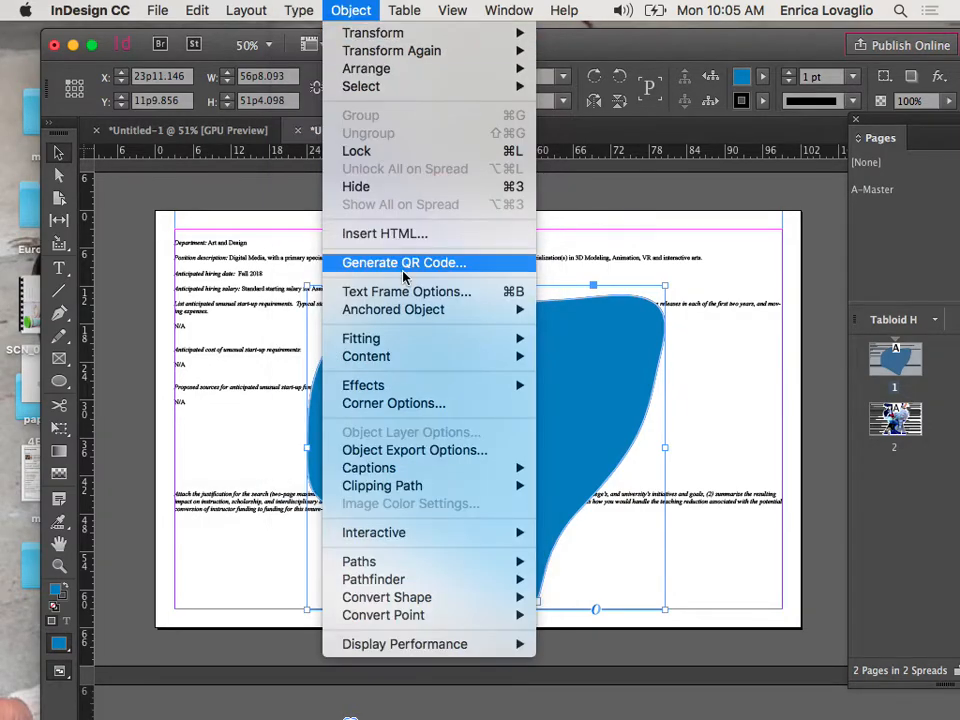
mouse_move(405, 358)
click(574, 360)
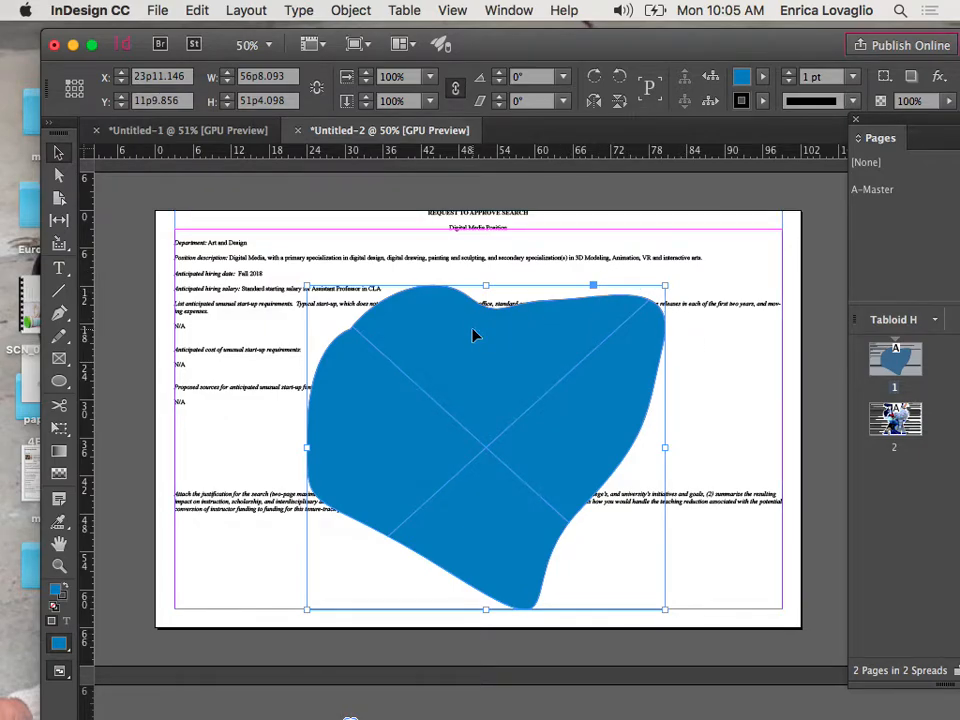
- Place elefant.jpg from the puppets folder into the blue graphic shape, and delete the filled shape
key(super+d)
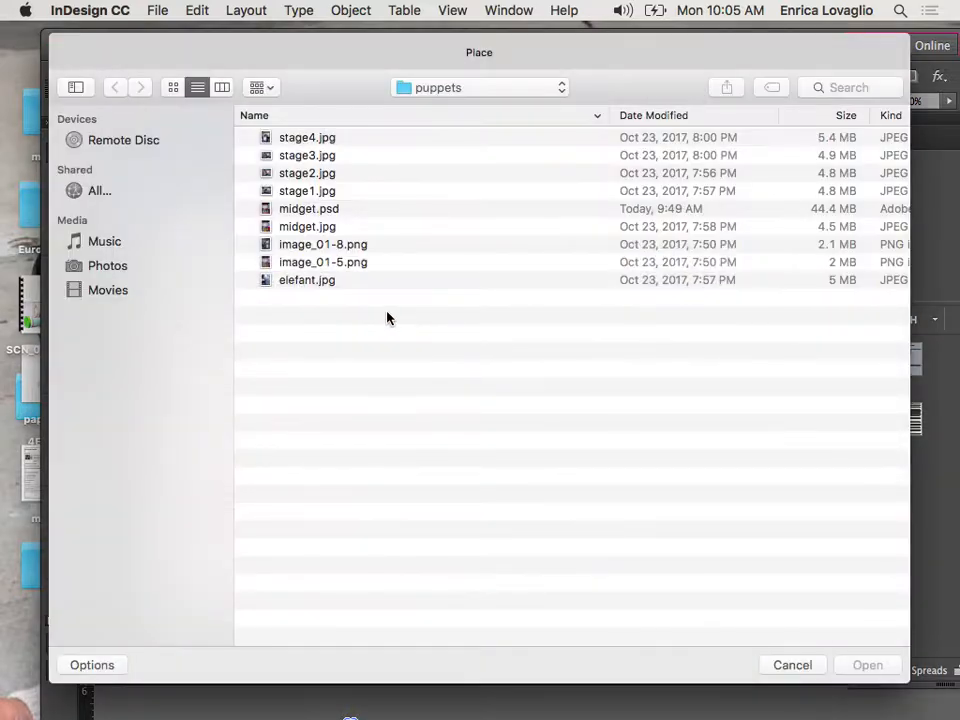
click(306, 280)
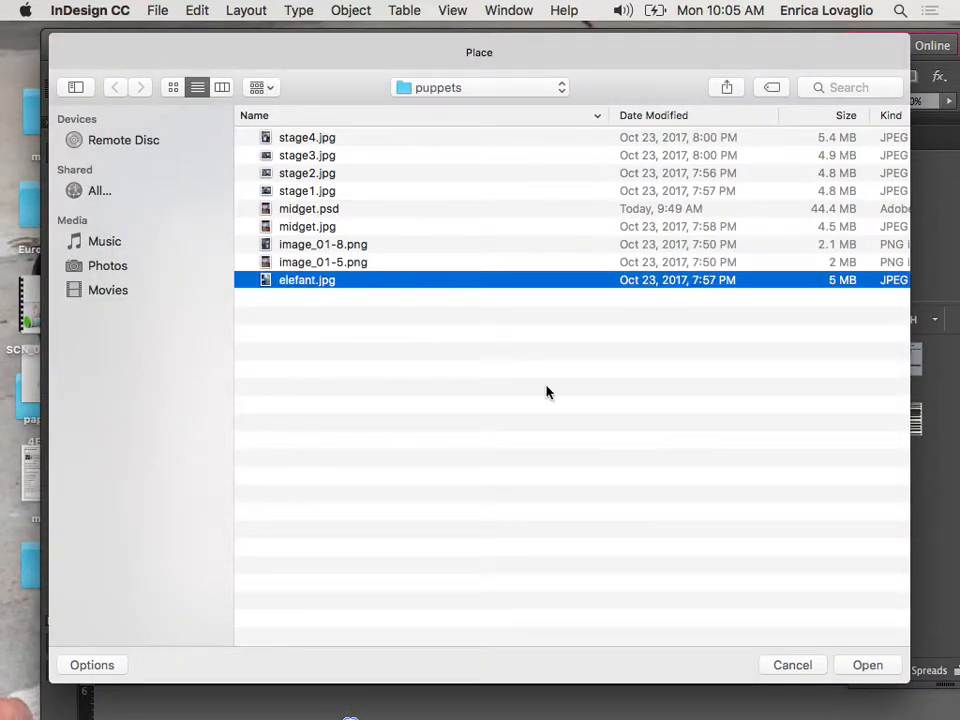
click(866, 665)
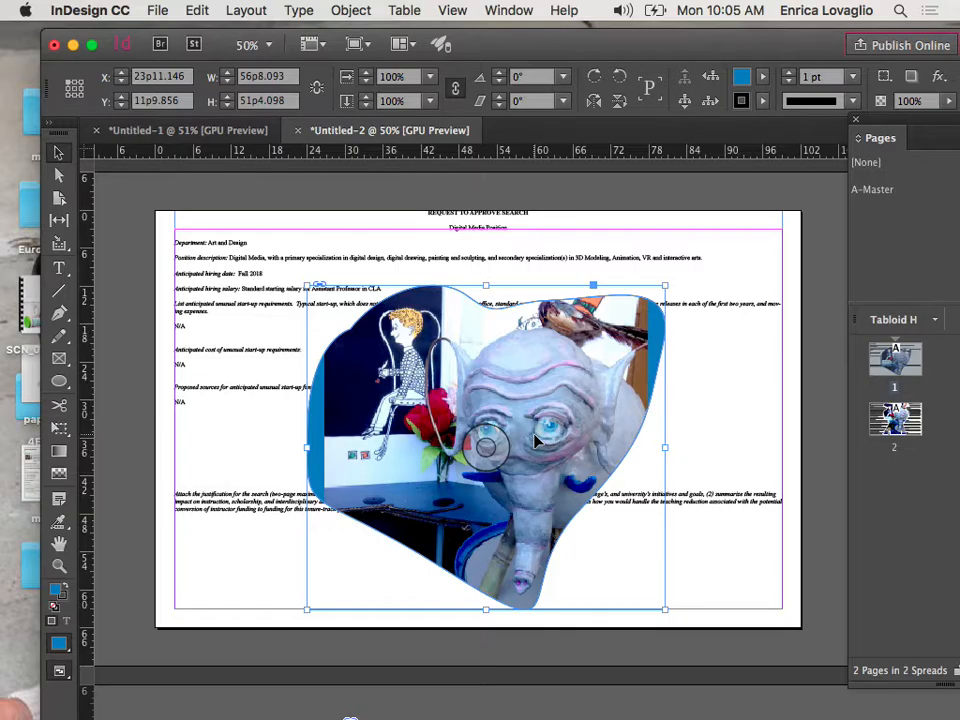
key(Delete)
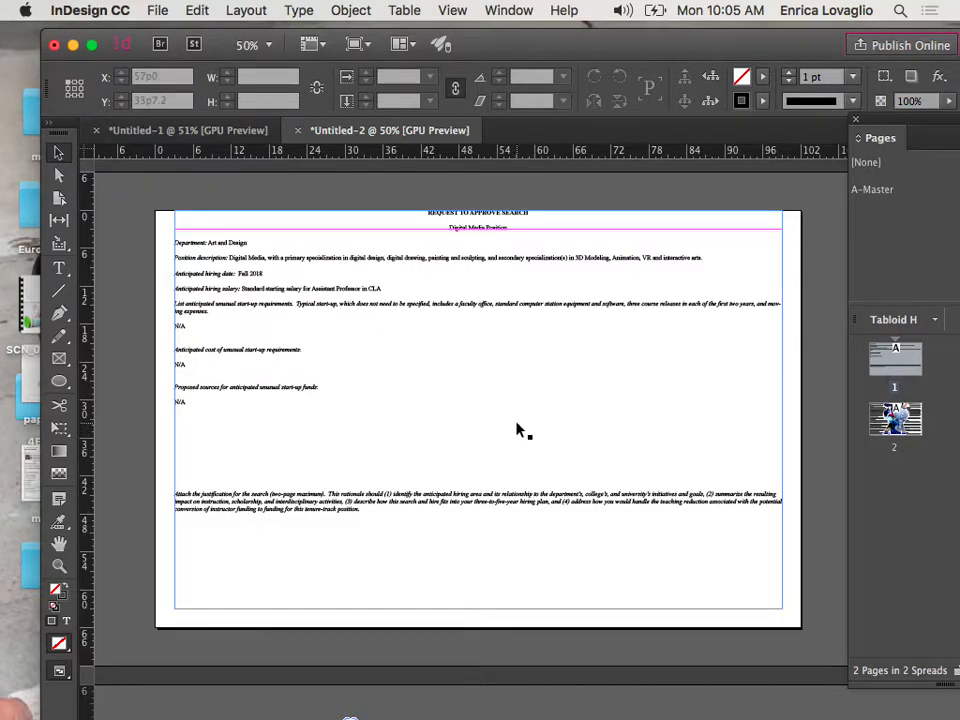
- Place elefant.jpg directly on page 1 without a prepared frame, move it to about X 26p2, Y 3p7, and delete it
key(super+d)
click(330, 282)
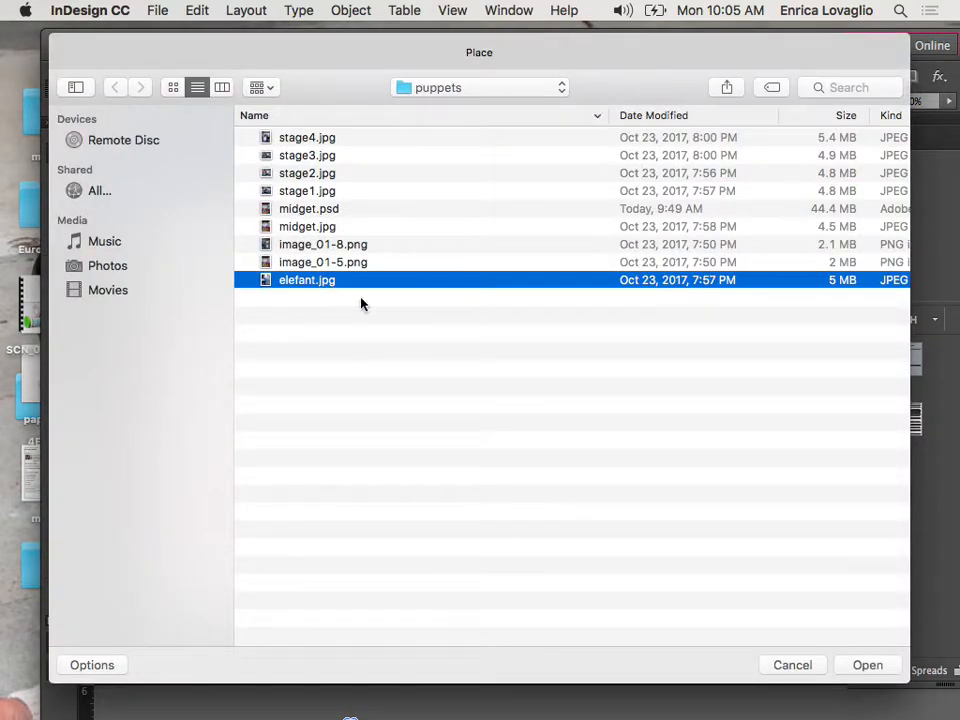
click(866, 665)
click(383, 296)
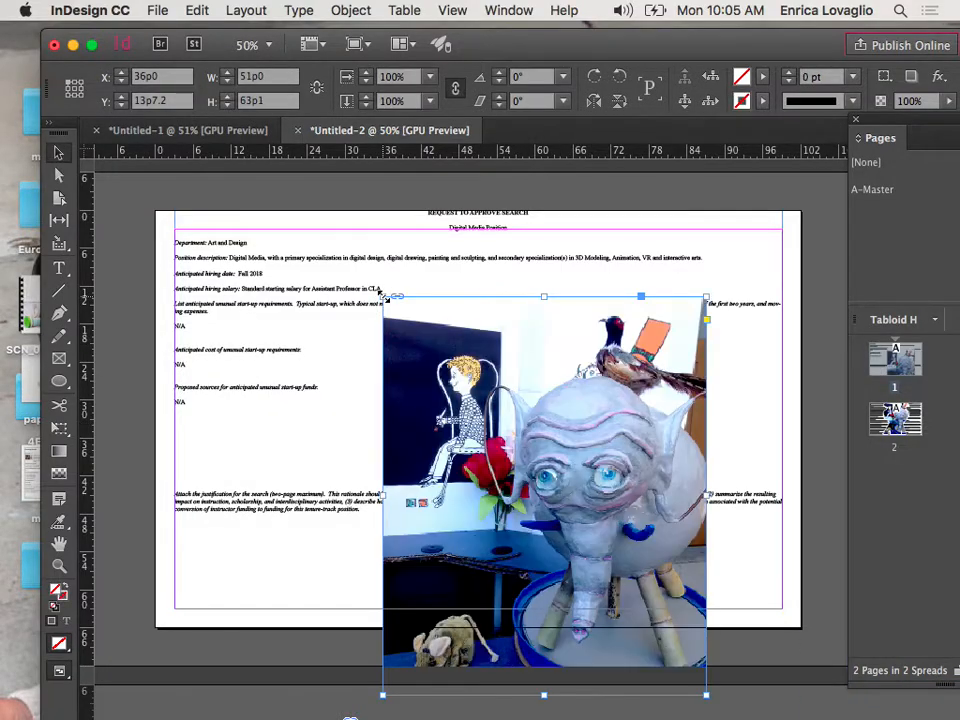
drag(463, 380, 400, 316)
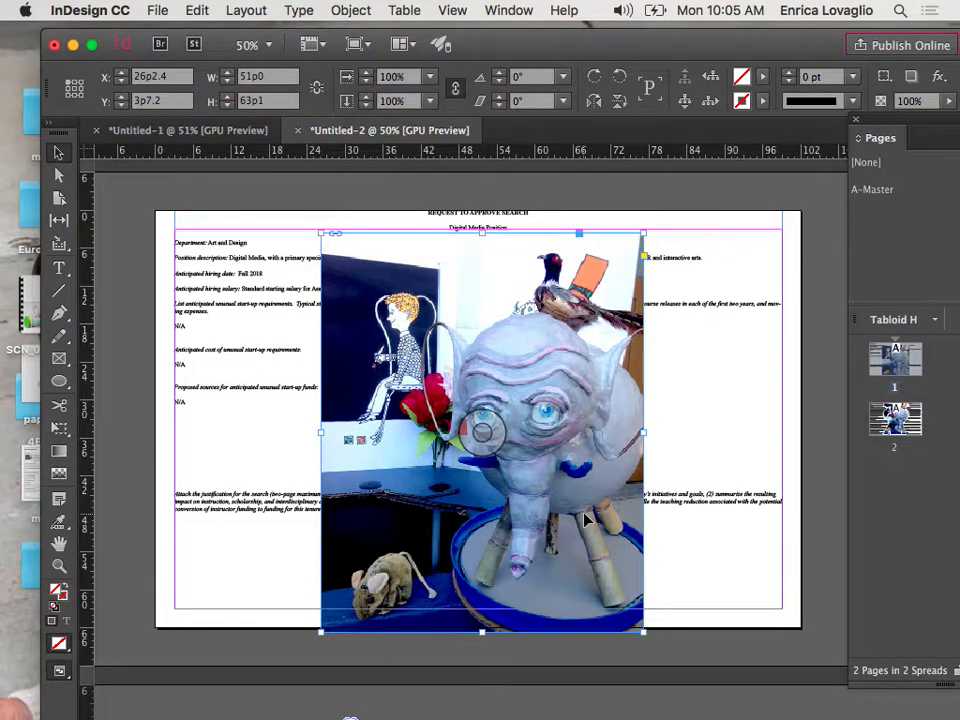
key(Delete)
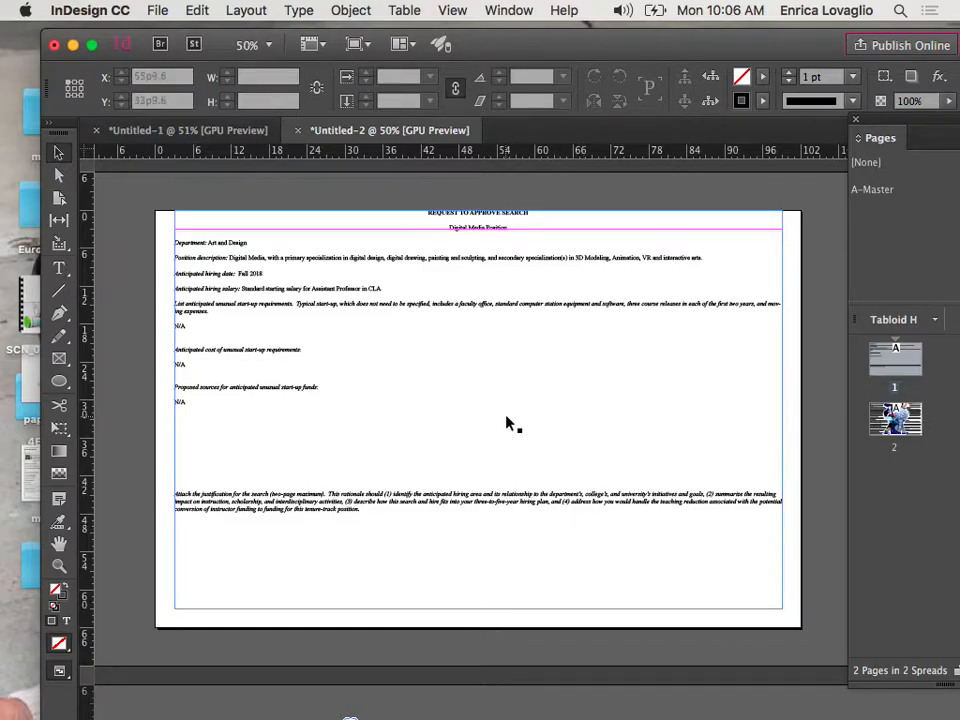
- Set the font of the page 2 paragraph beginning "In addition, the Digital Media hiring area" to Optima
scroll(510, 425, down, 5)
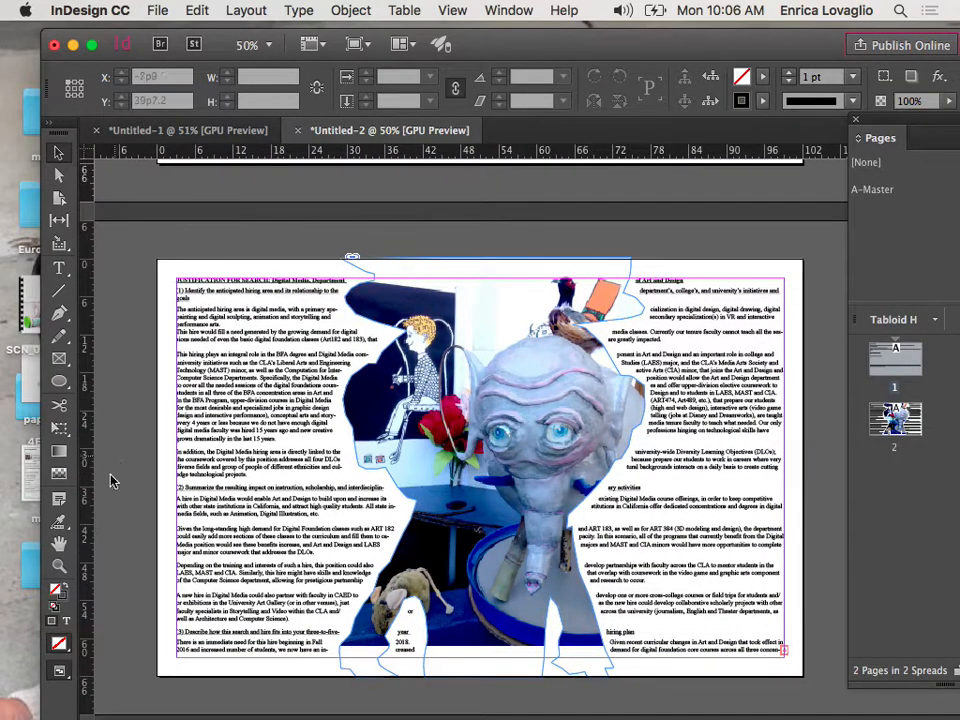
key(z)
drag(255, 458, 295, 478)
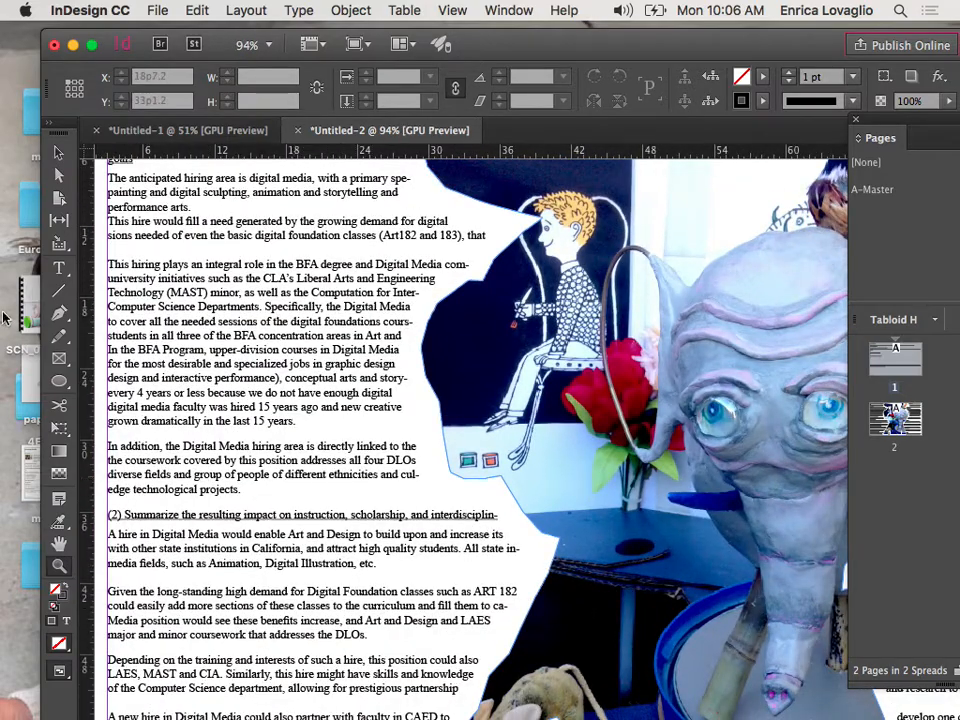
click(59, 268)
drag(108, 446, 317, 489)
click(254, 490)
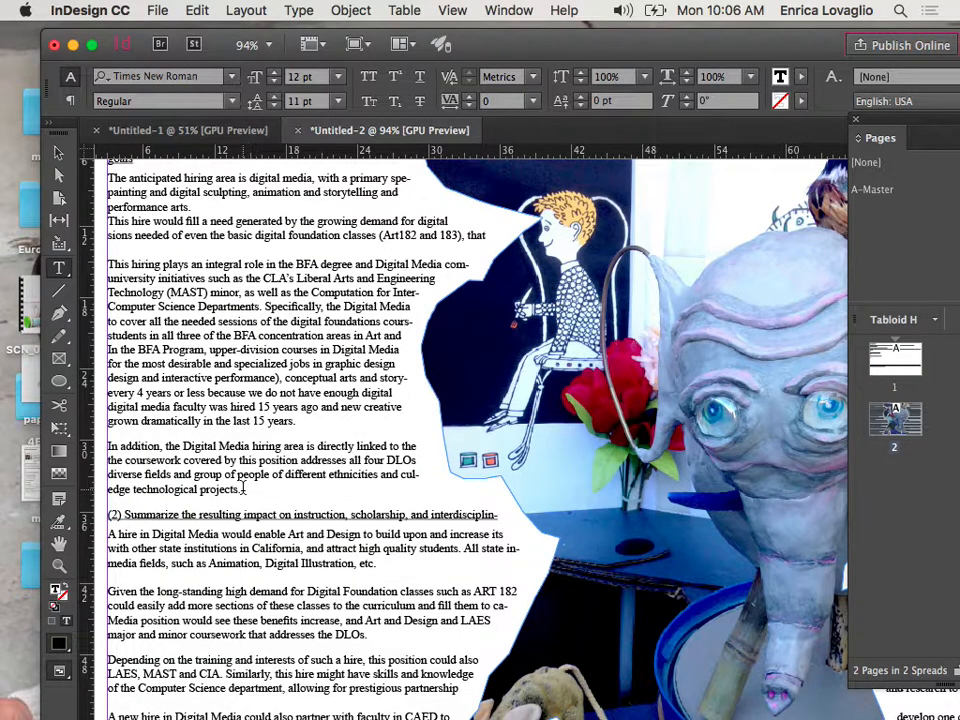
drag(254, 490, 103, 440)
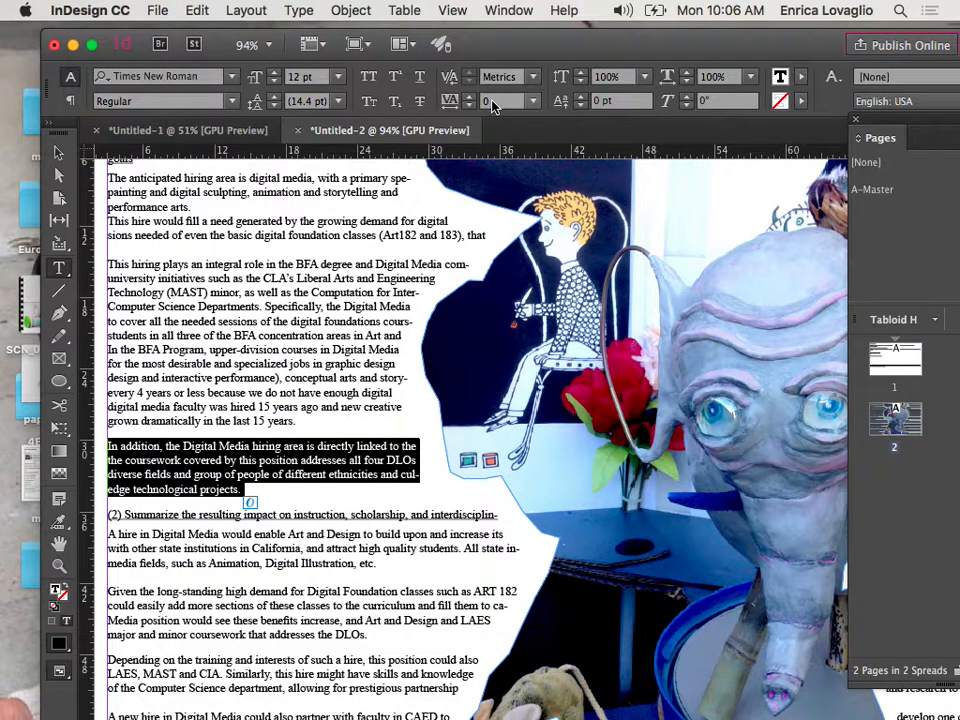
click(232, 77)
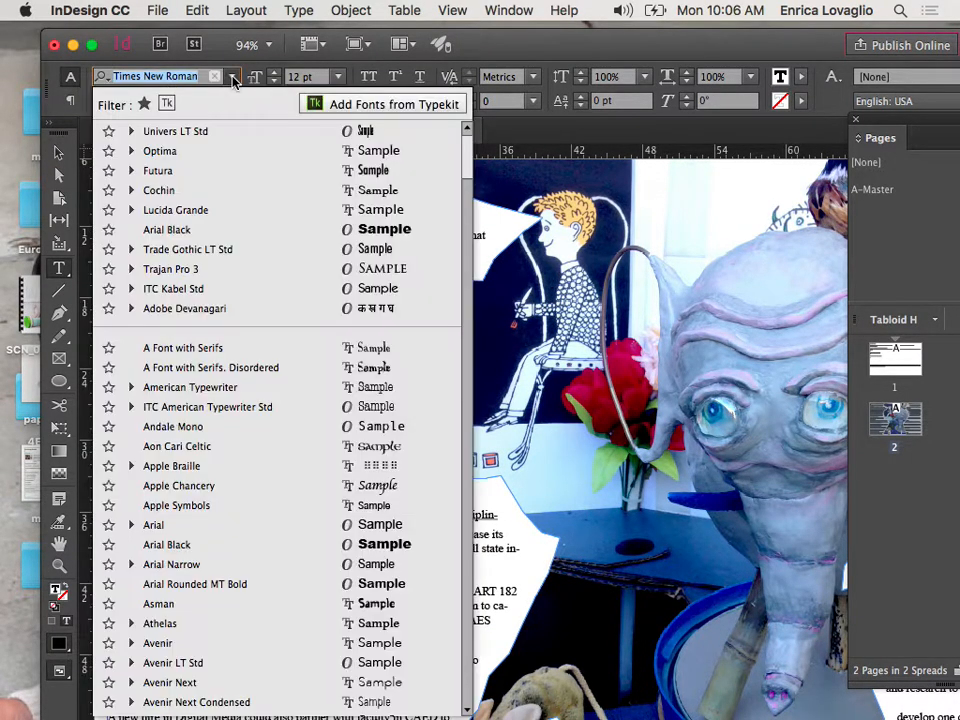
click(214, 151)
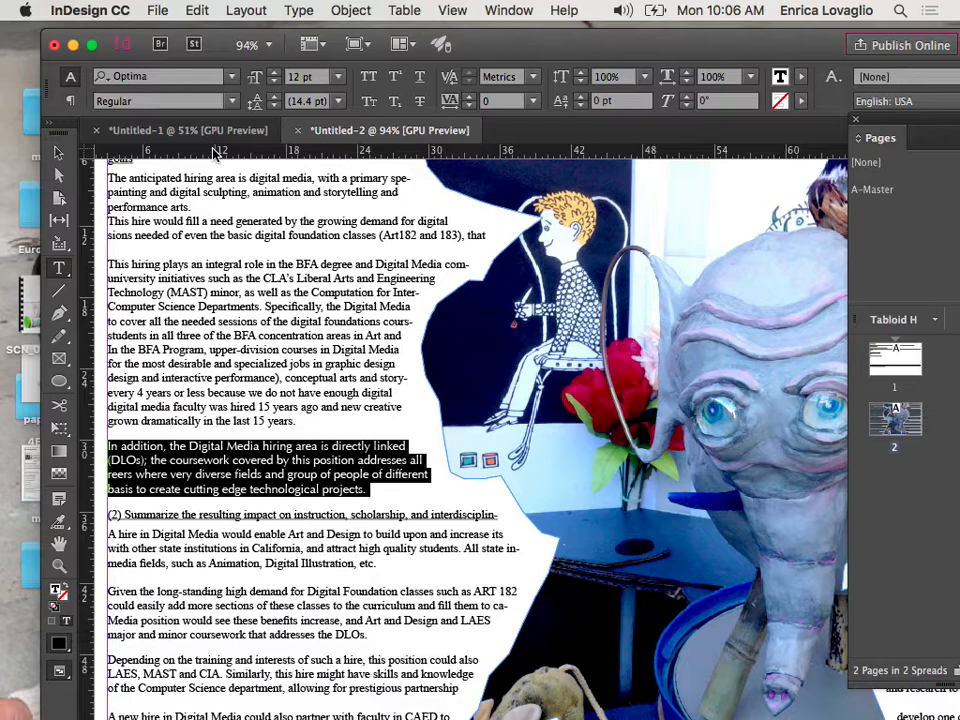
- Change the selected paragraph's font to Futura Condensed Medium by stepping through the font list
click(147, 81)
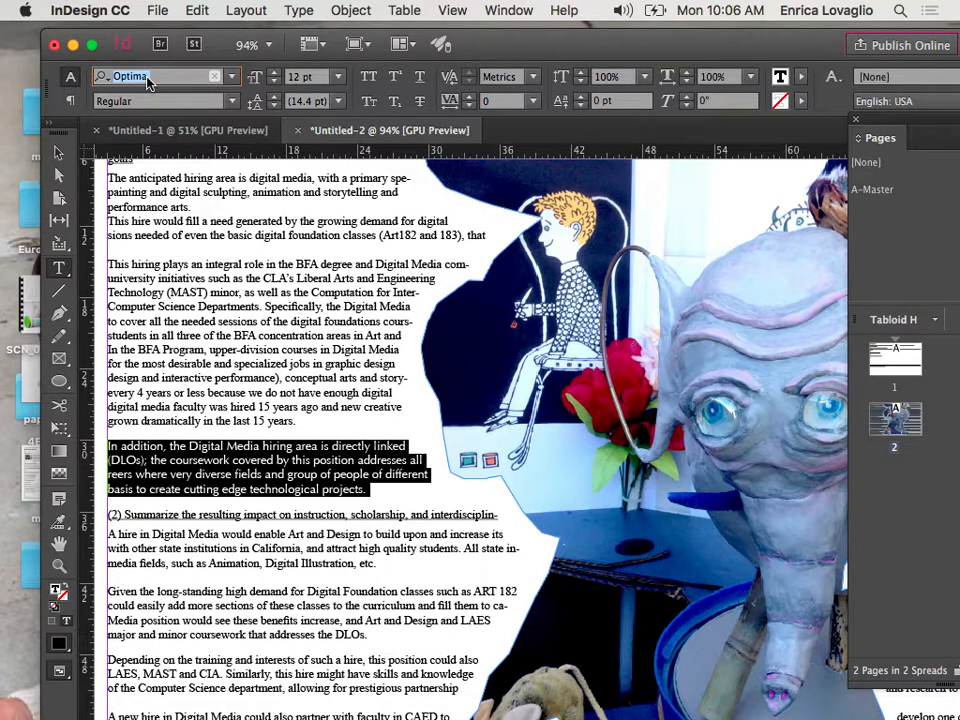
key(Down)
key(Down)
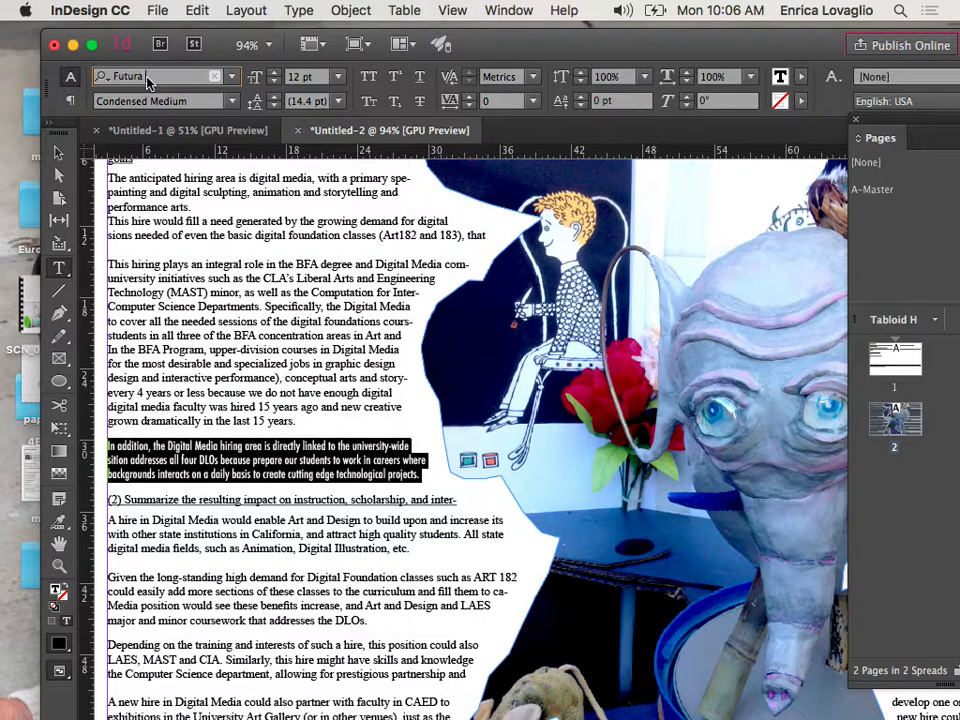
- Try Cochin, Arial Black and Trajan Pro 3 on the selected paragraph, and return its font to Futura
key(Down)
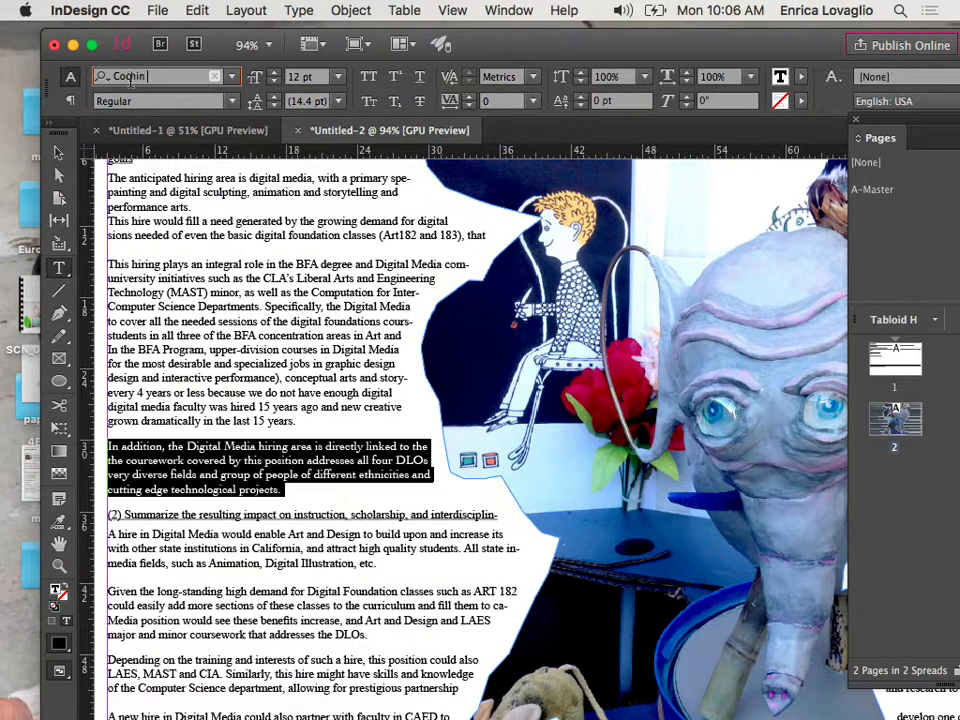
key(Down)
key(Down)
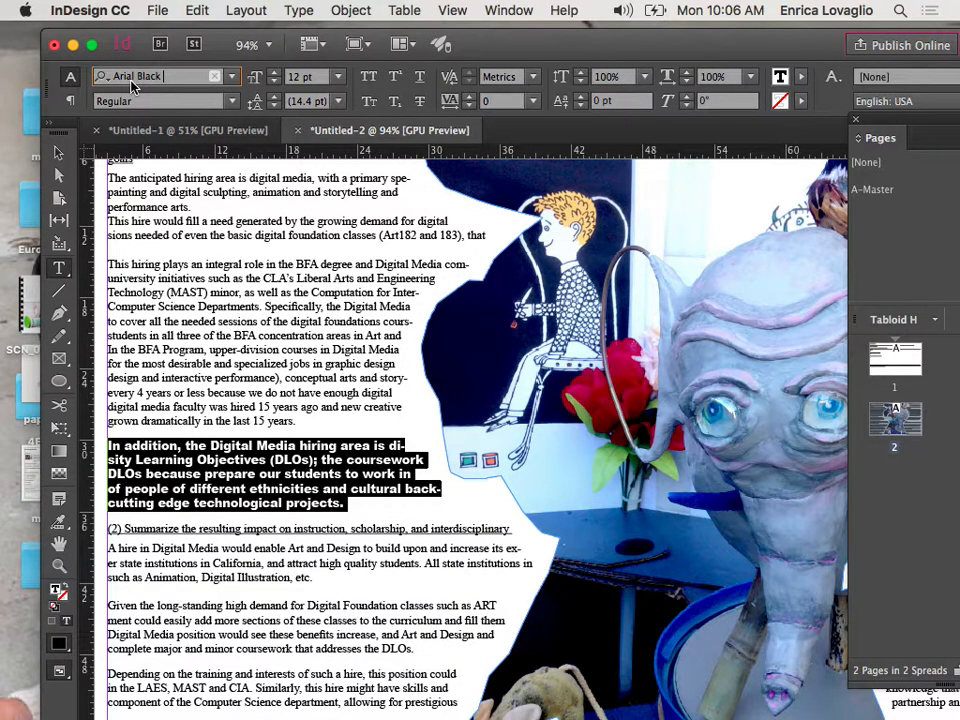
key(Down)
key(Down)
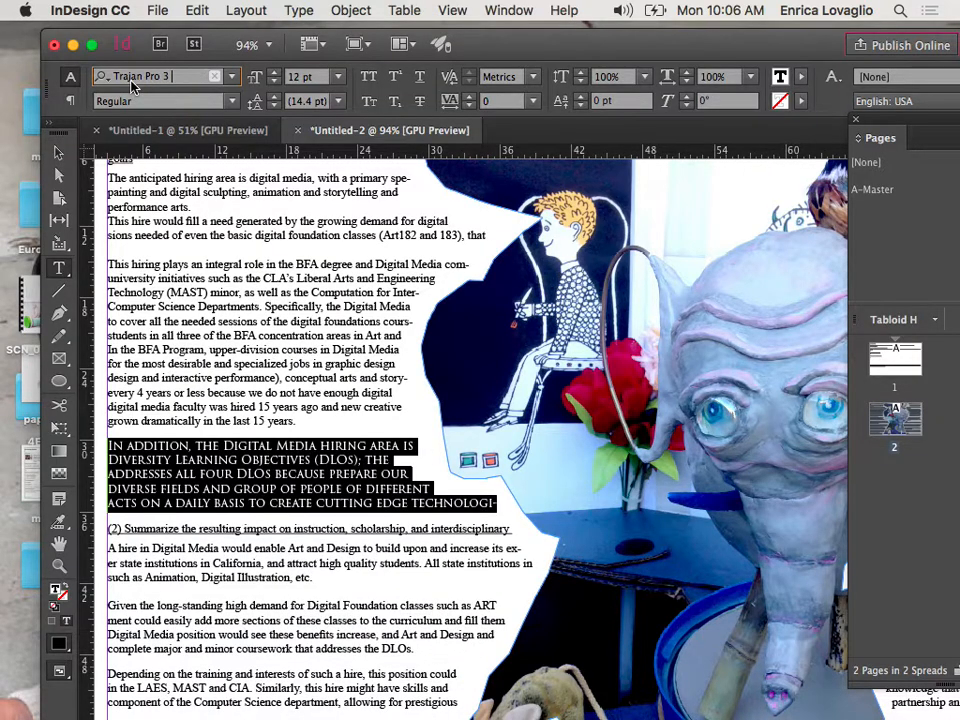
key(Down)
key(Up)
key(Up)
click(232, 77)
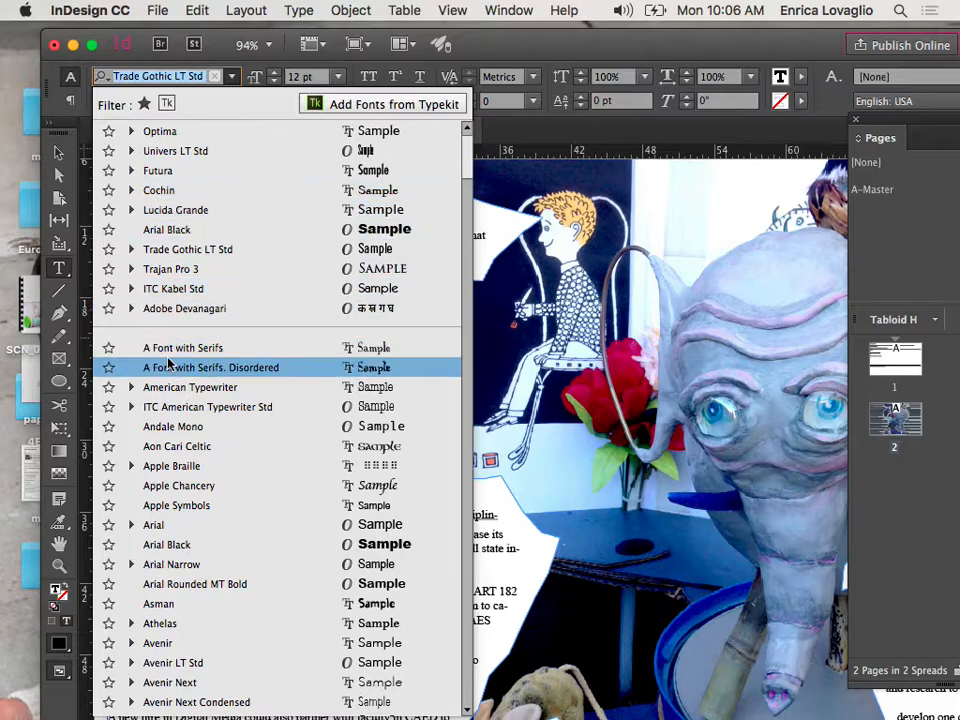
click(160, 170)
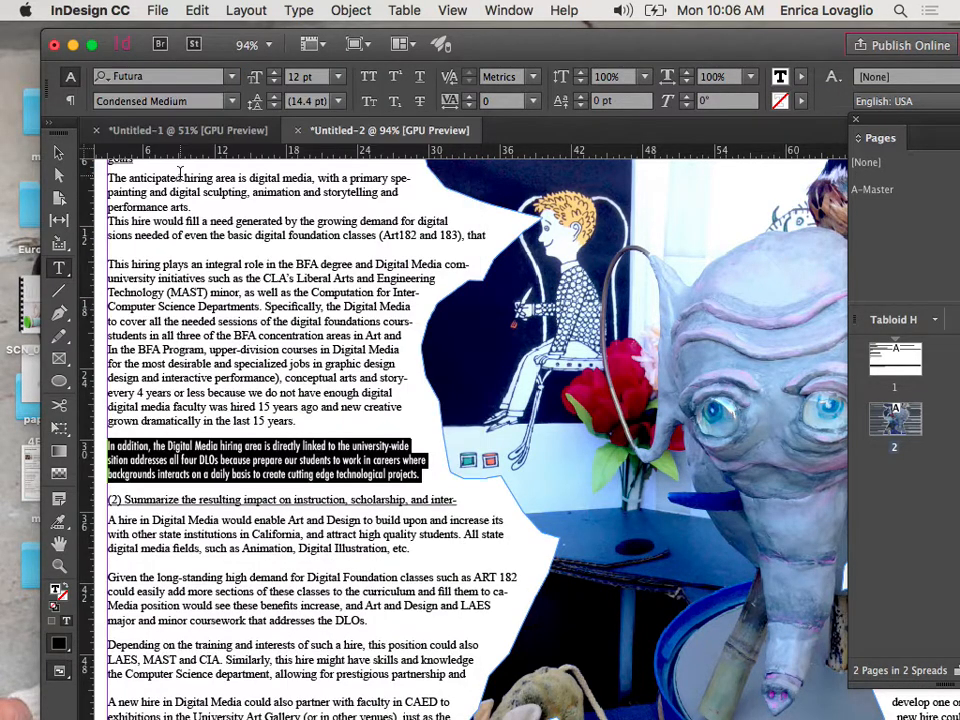
- Search the fonts for "opt" and set the selected paragraph to Optima Regular
click(146, 80)
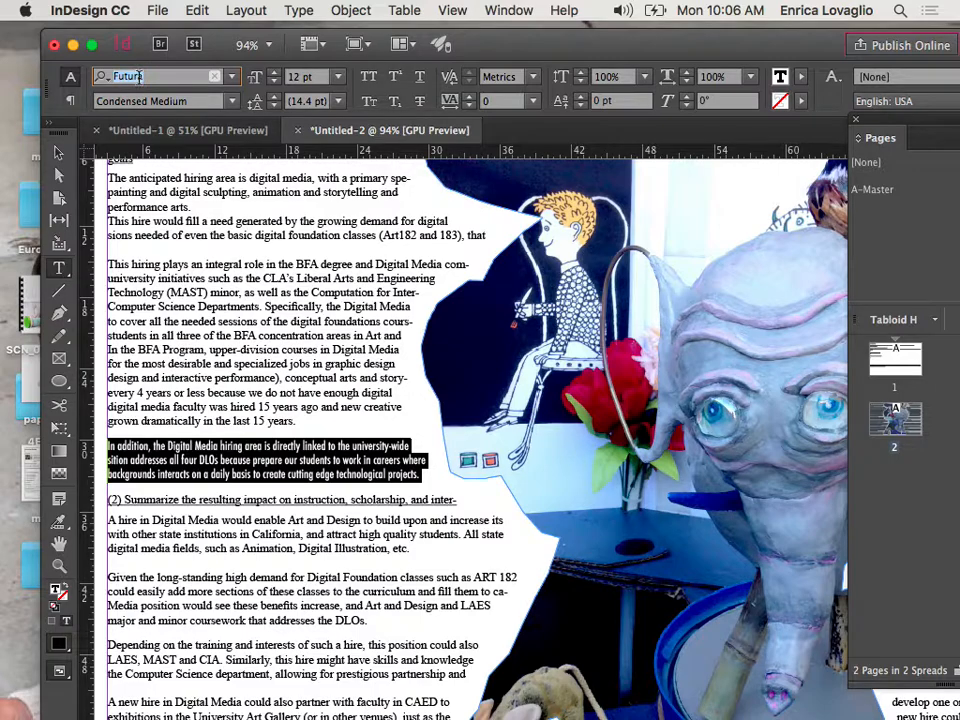
text(o)
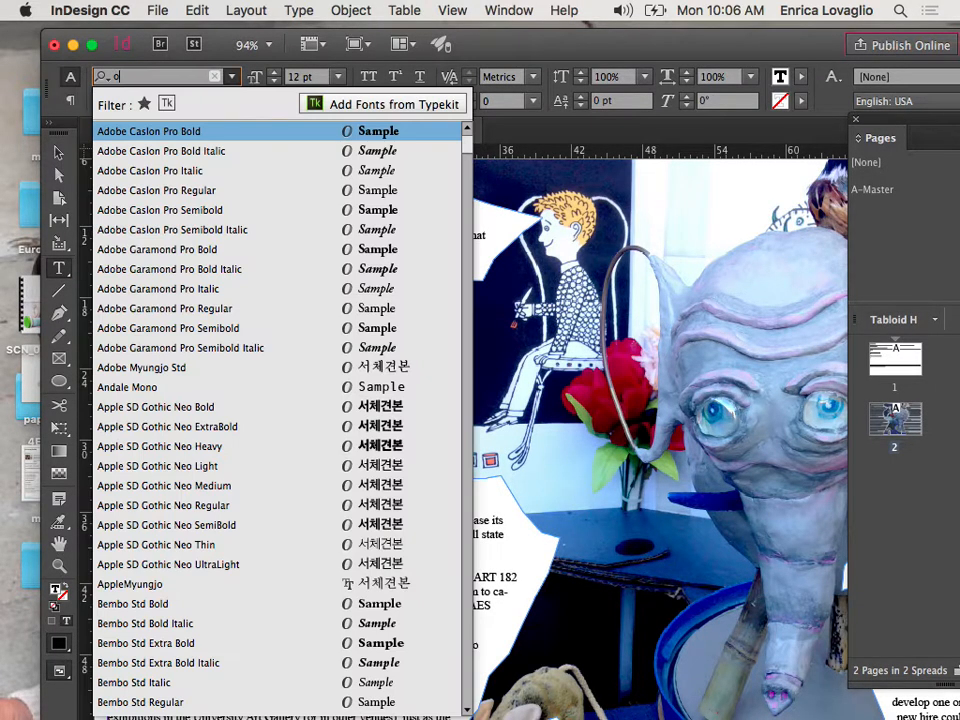
text(pt)
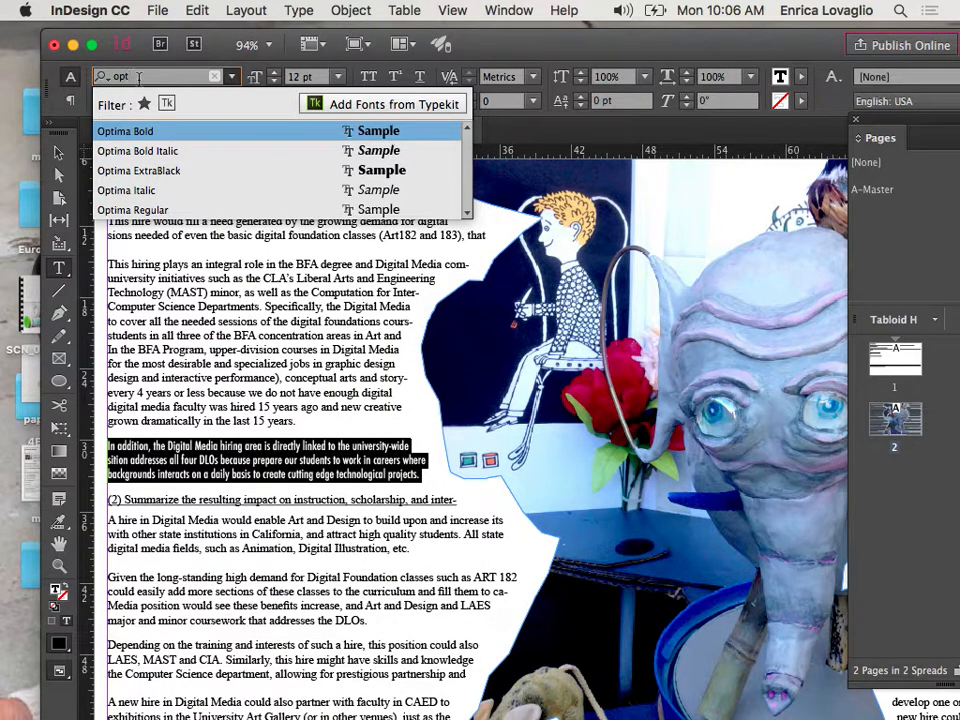
click(143, 211)
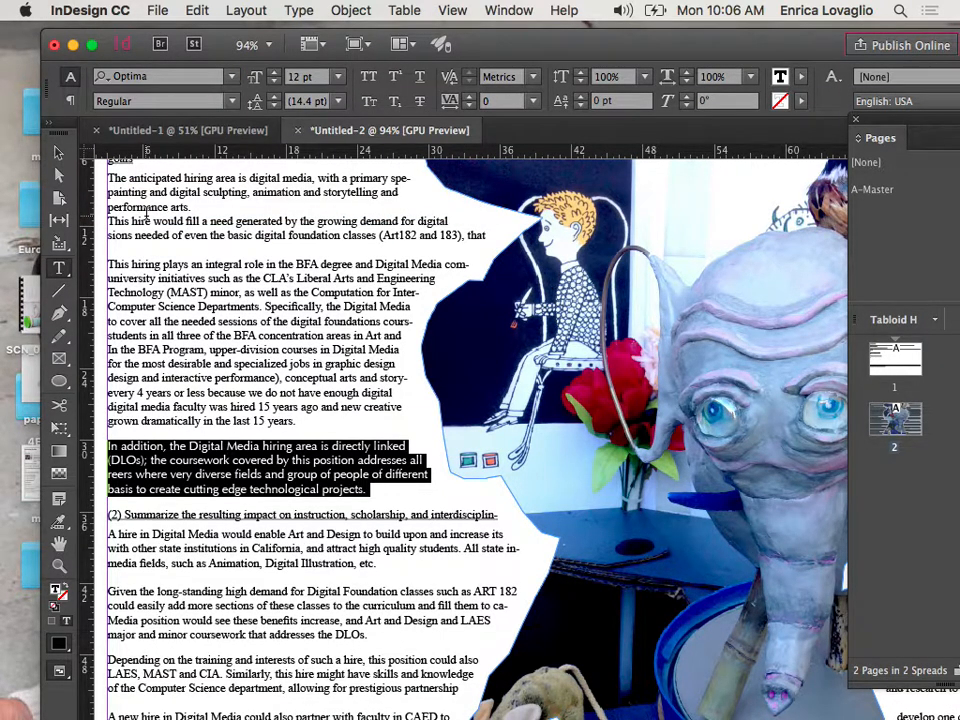
click(178, 474)
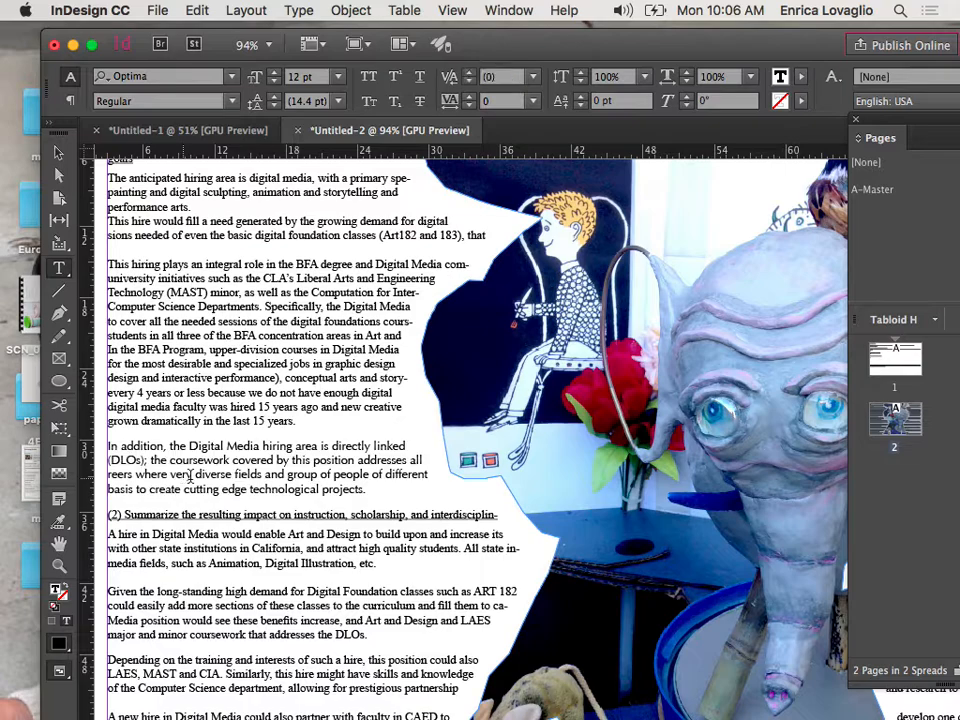
- Reselect the paragraph beginning "In addition, the Digital Media hiring area" and set its font size to 11 pt
drag(368, 489, 108, 446)
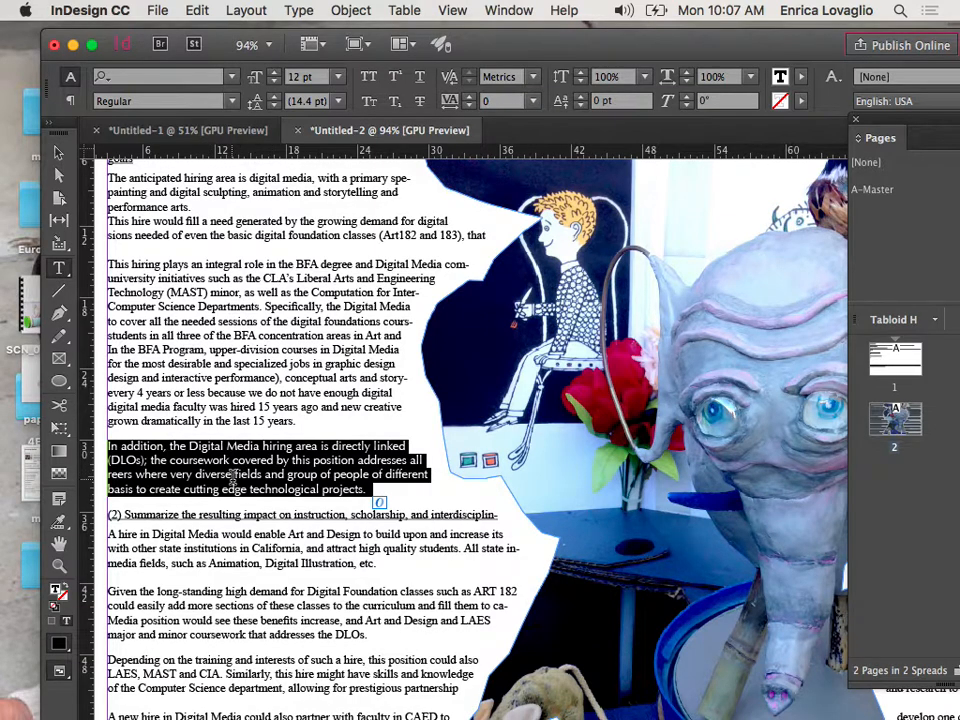
click(340, 80)
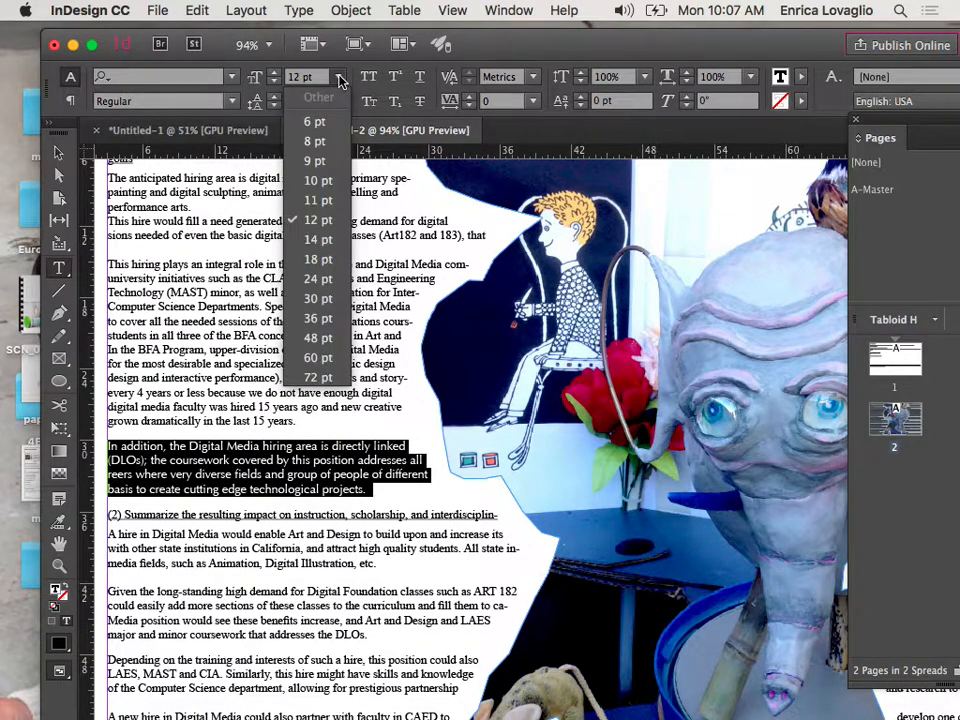
click(322, 205)
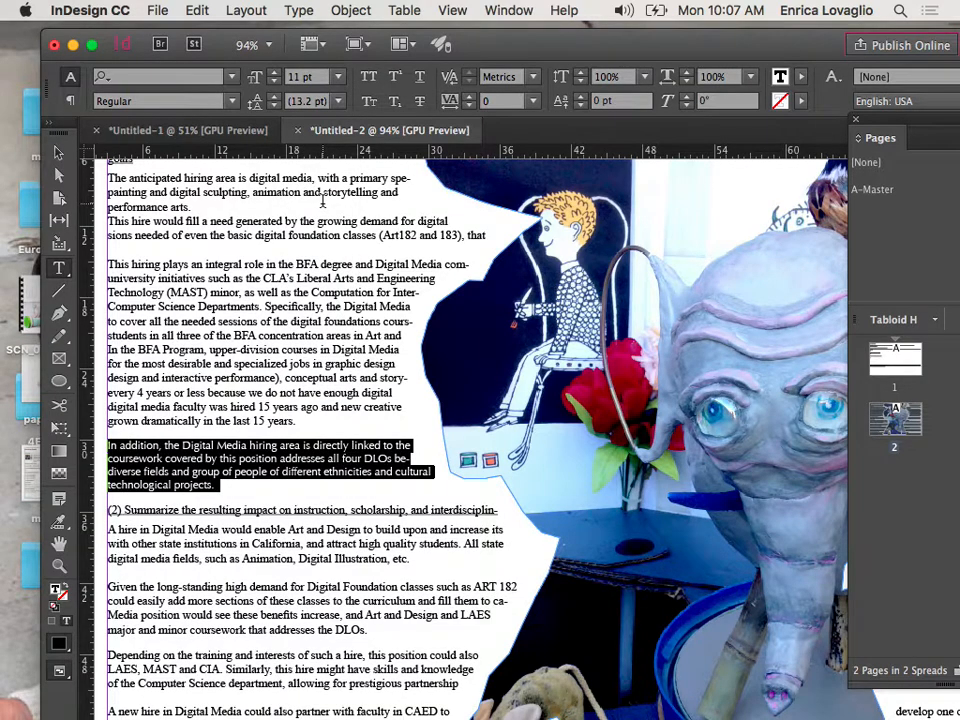
- Set the selected paragraph's leading to 15 pt and its tracking to 5
click(340, 101)
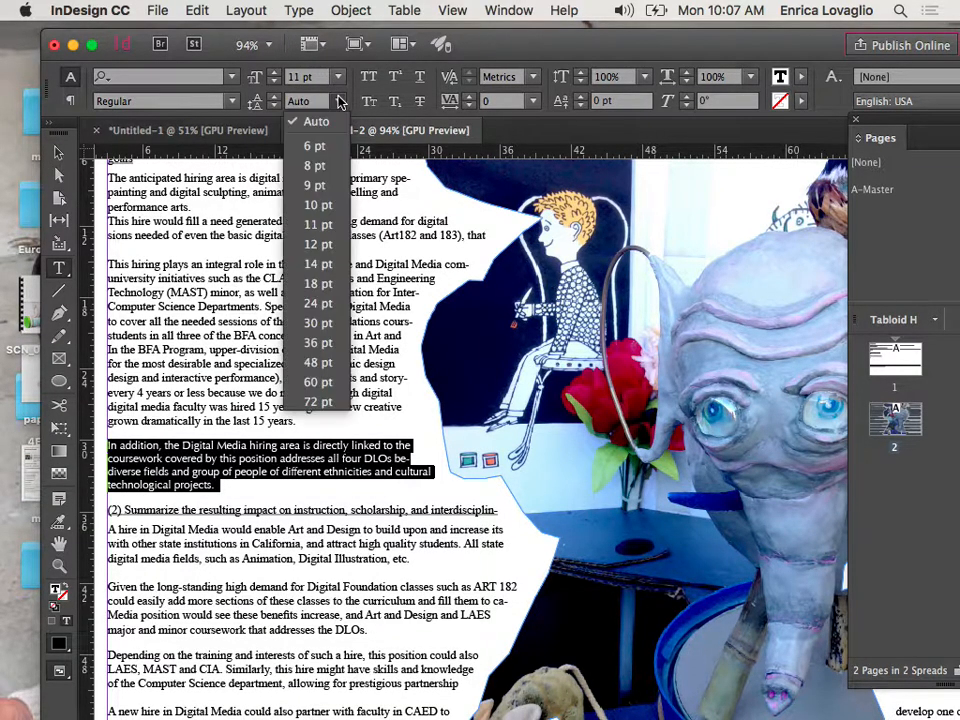
click(318, 264)
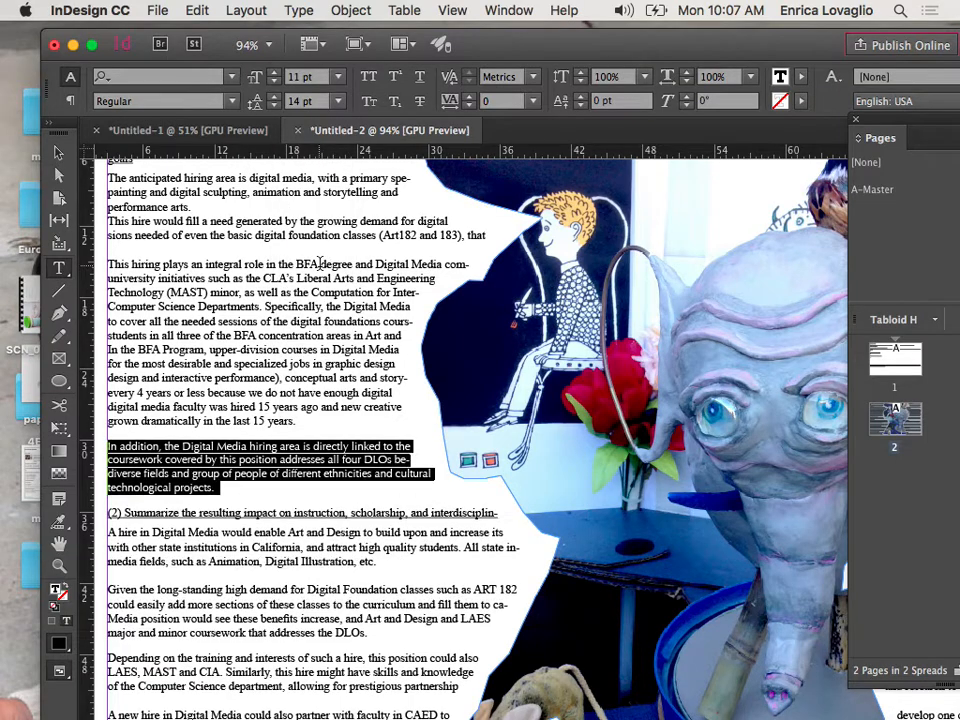
click(275, 99)
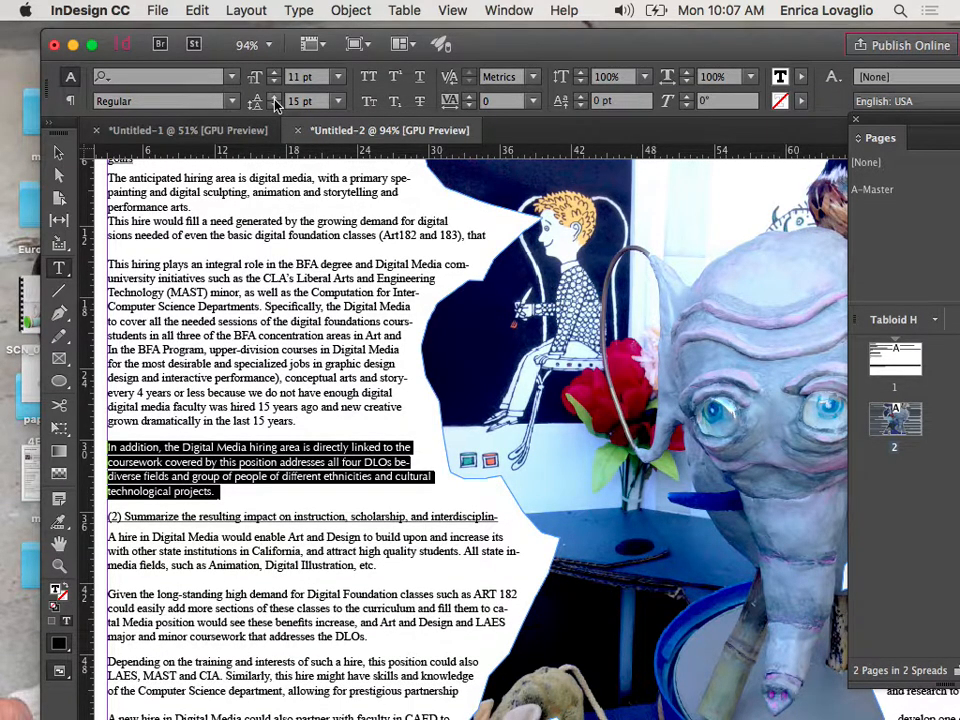
click(533, 101)
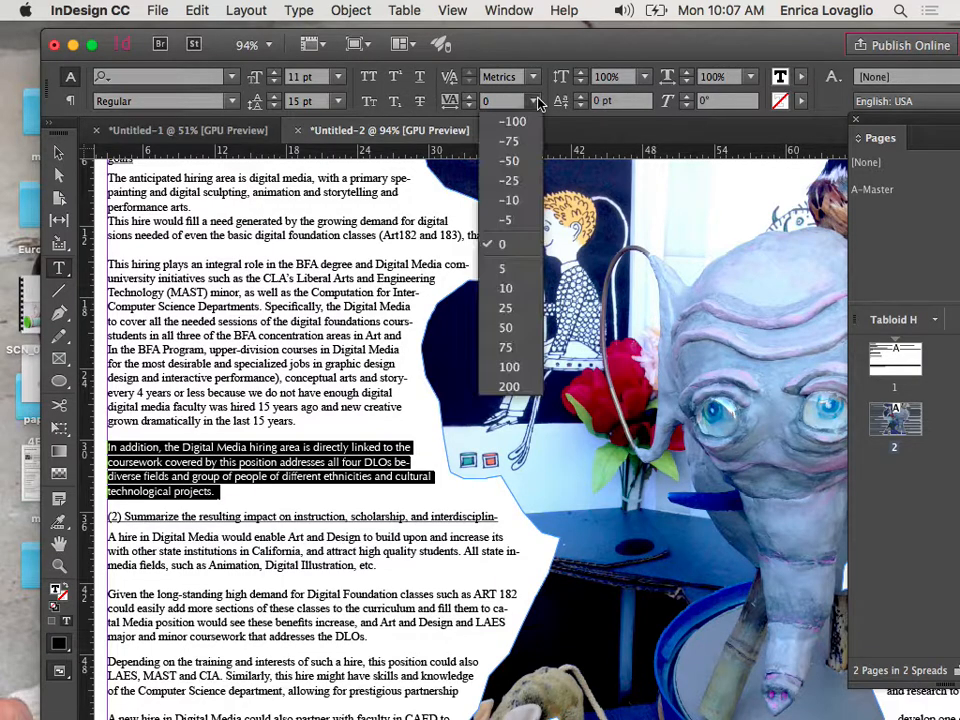
click(508, 268)
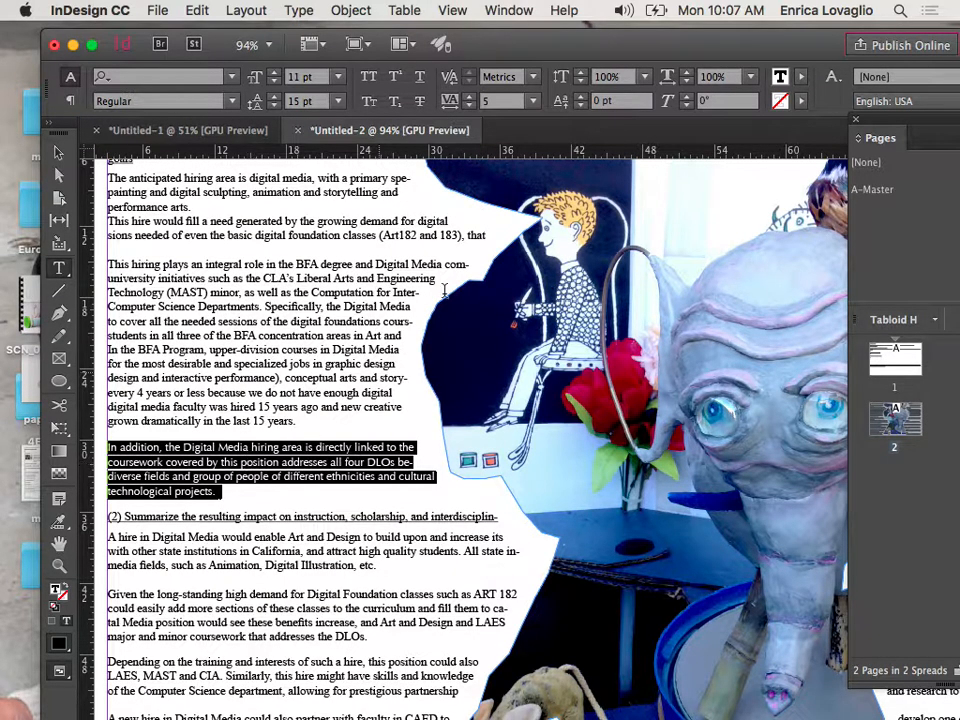
- Display the Paragraph Styles and separate them from their group as a floating window over the page
click(506, 11)
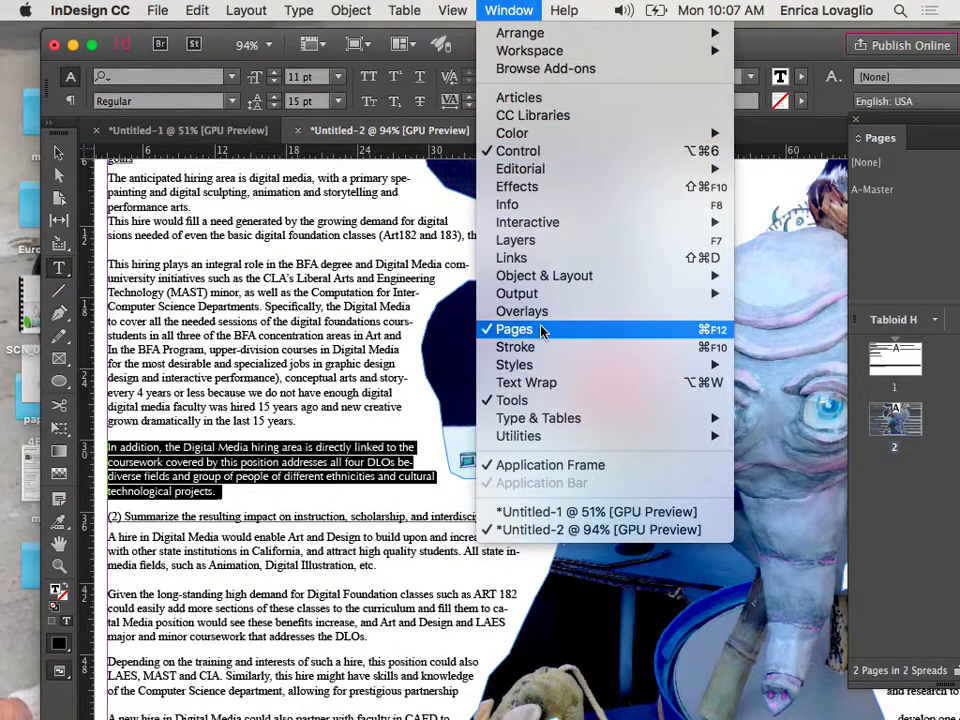
mouse_move(542, 420)
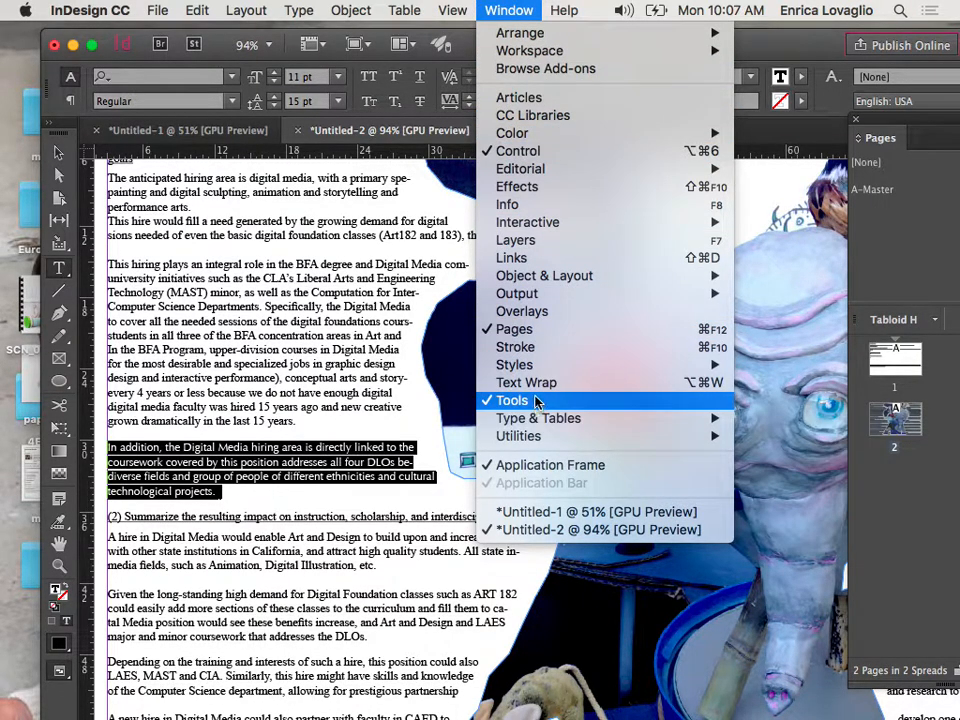
mouse_move(700, 365)
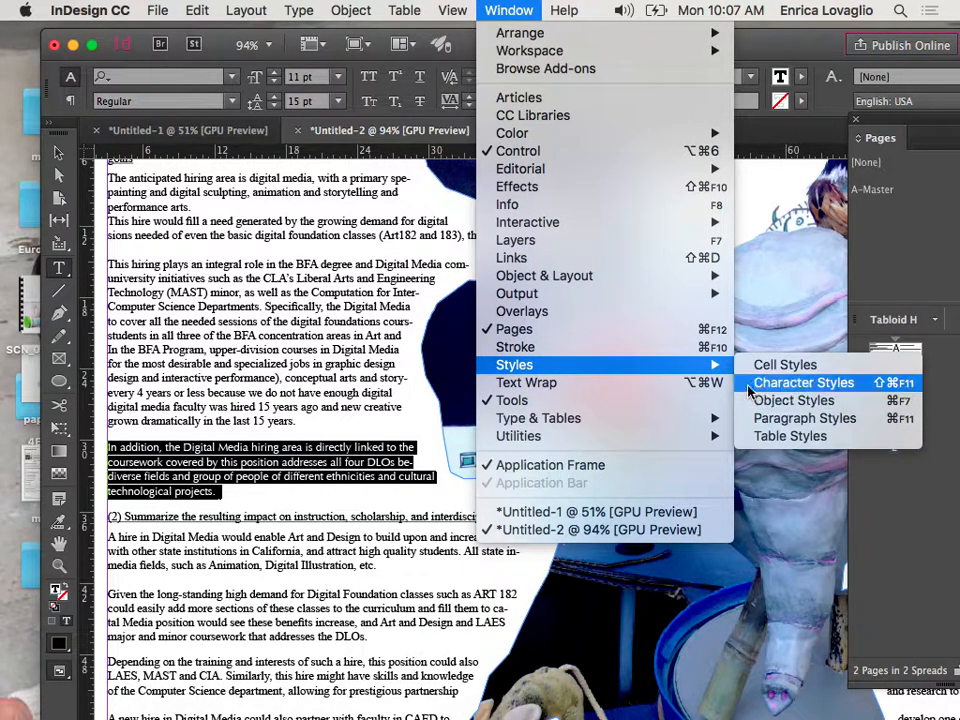
click(755, 419)
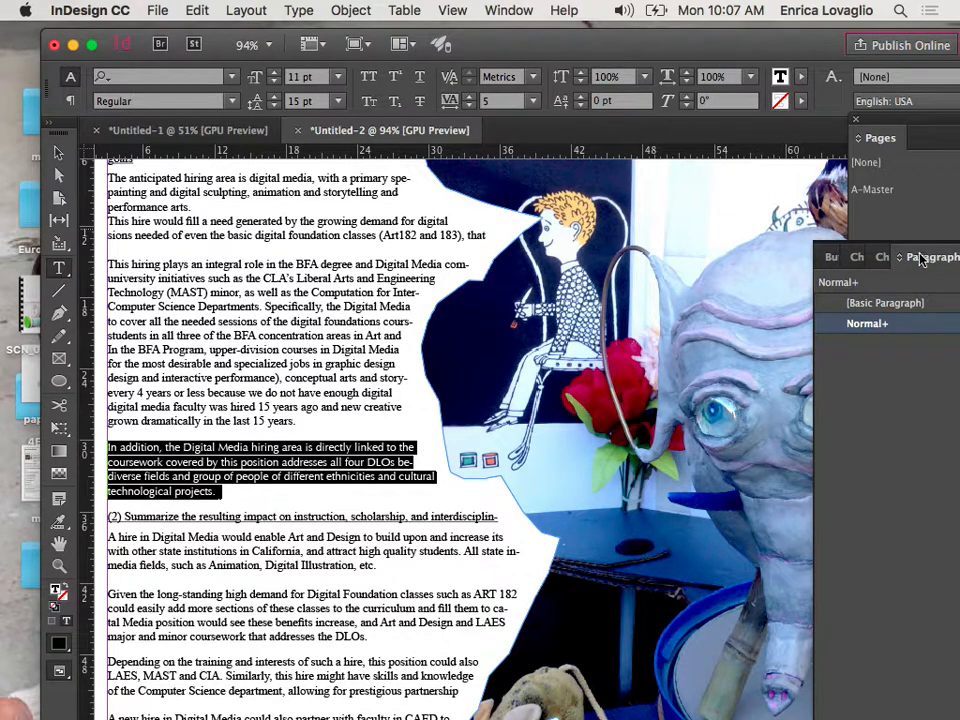
drag(921, 254, 595, 177)
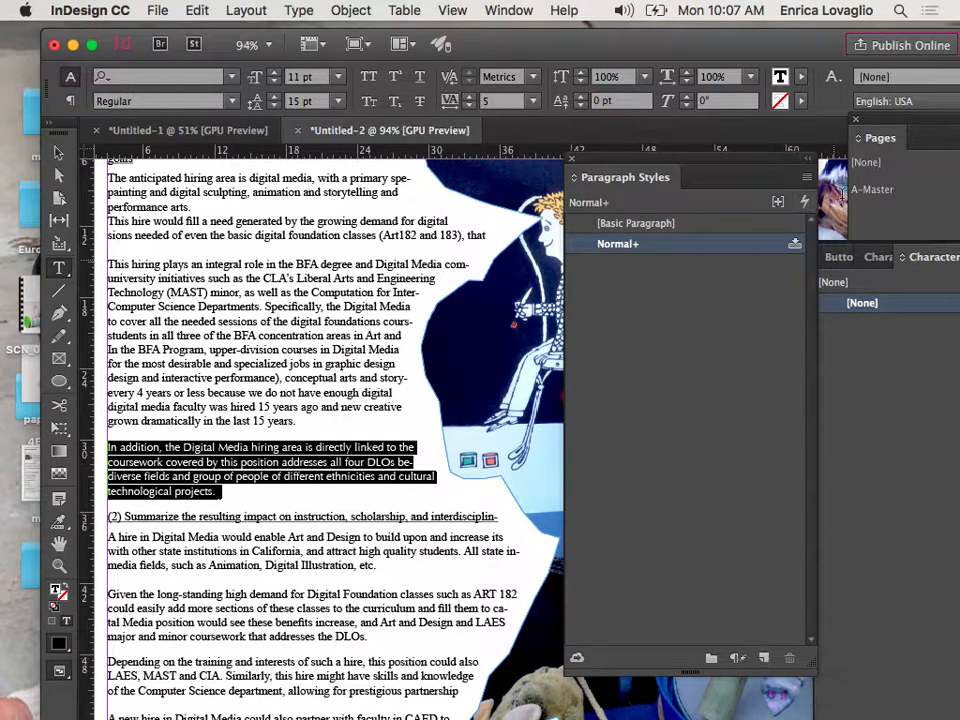
- Create a paragraph style named optima_quote from the selected paragraph's formatting, and close the CC Libraries window
click(808, 180)
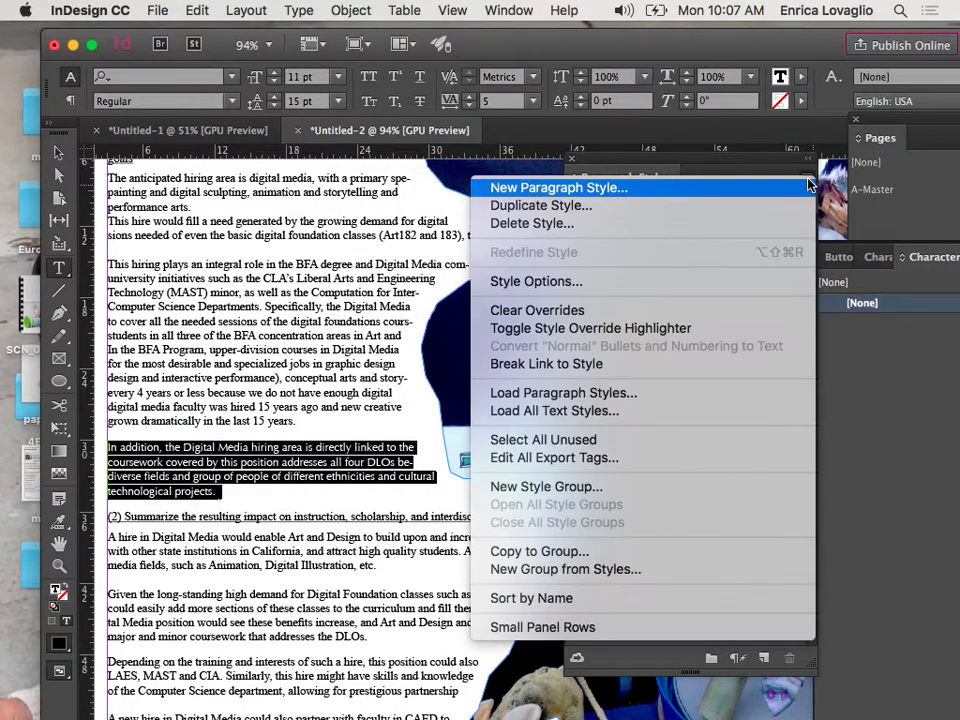
click(659, 189)
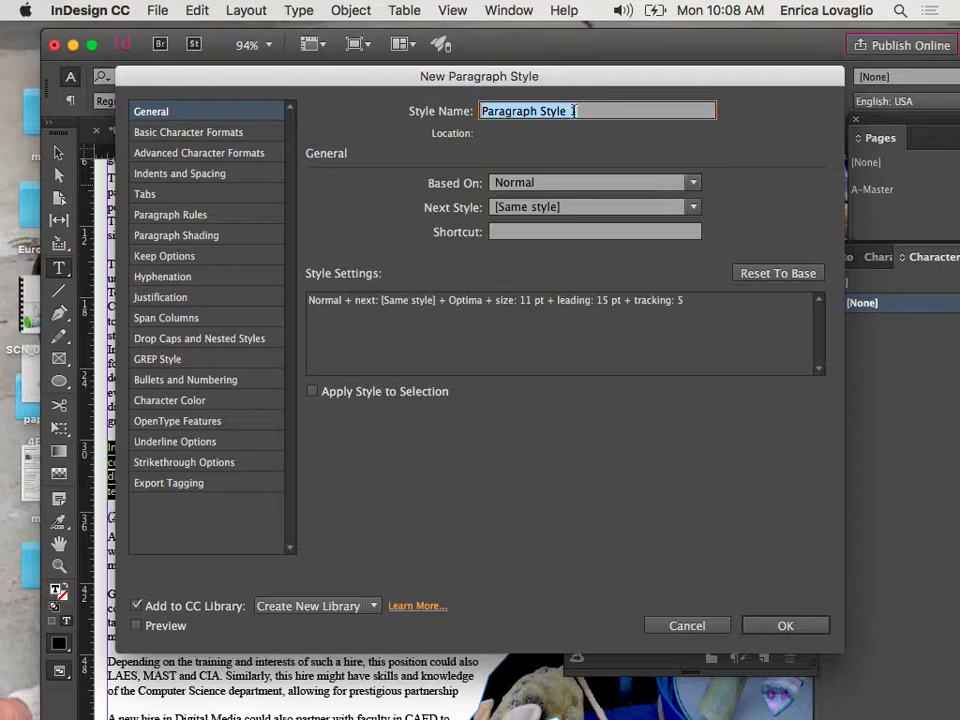
text(optima)
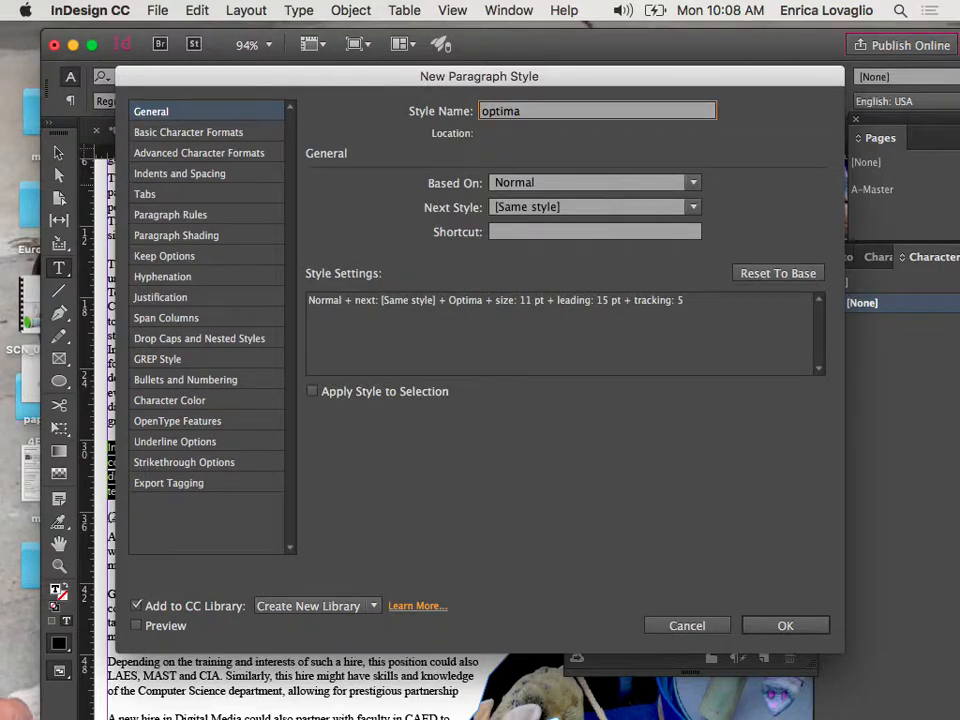
text(_quote)
drag(562, 113, 474, 104)
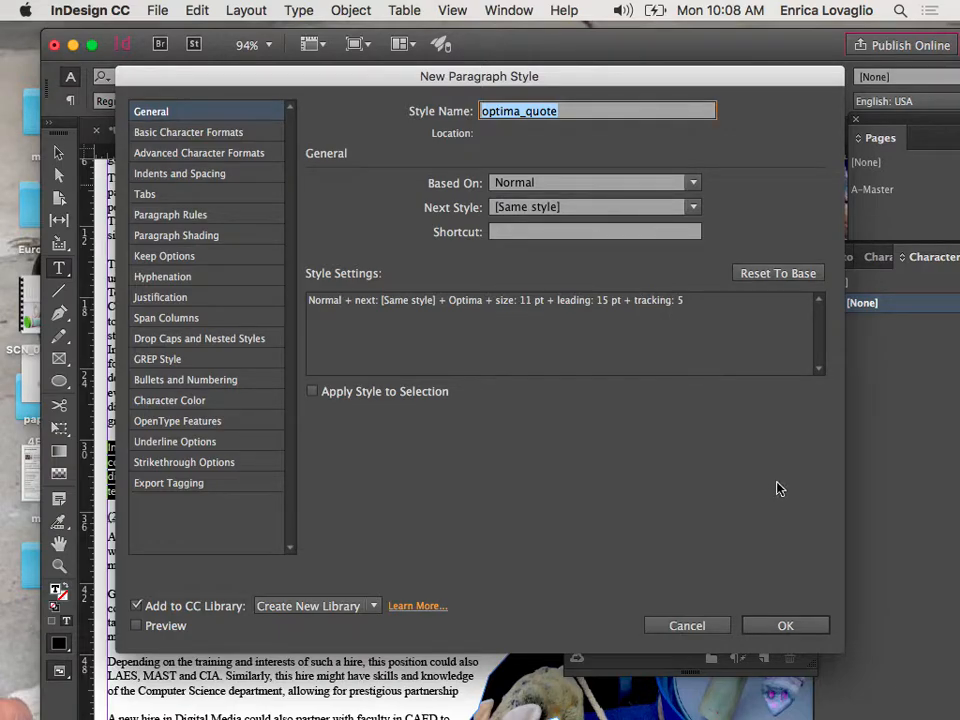
click(789, 625)
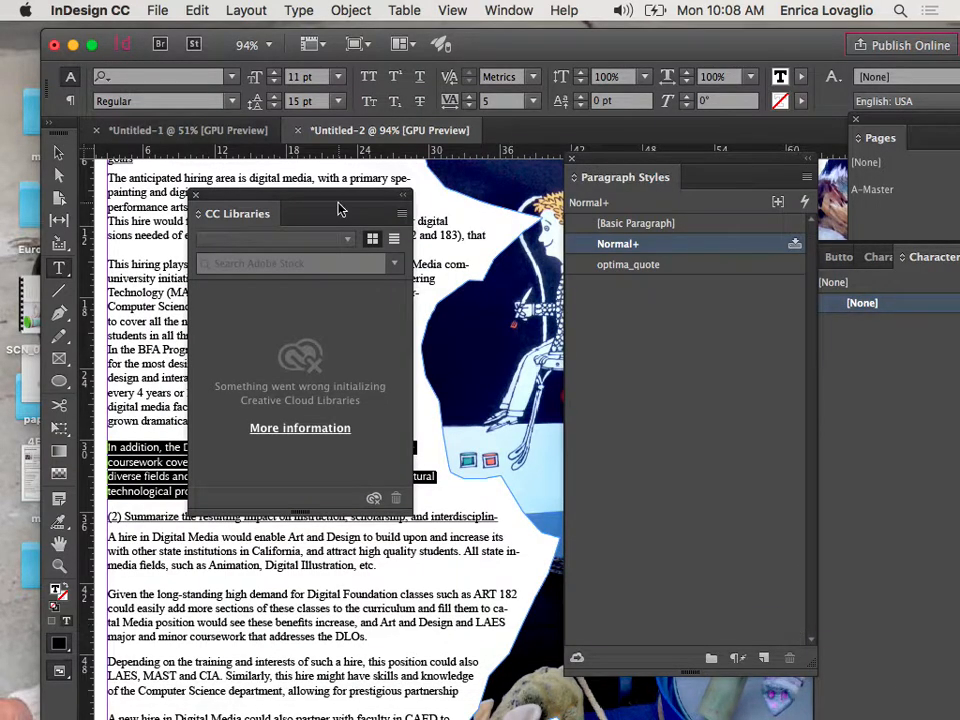
drag(310, 203, 362, 174)
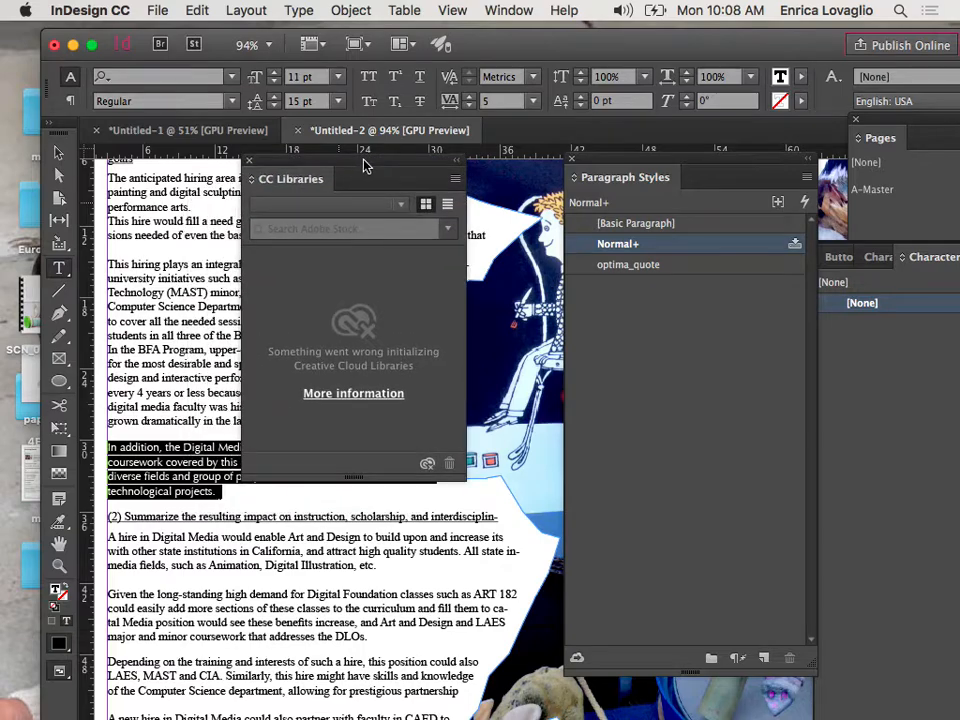
click(251, 165)
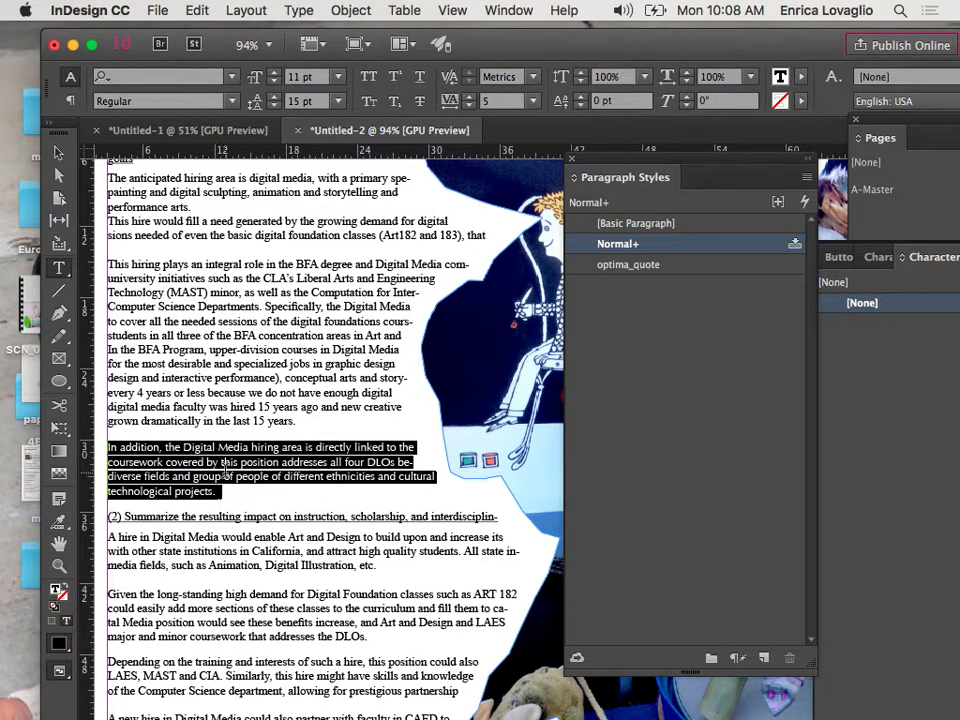
- Apply the optima_quote style to the paragraph beginning "A new hire in Digital Media could also partner" near the end of page 2
scroll(240, 402, down, 1)
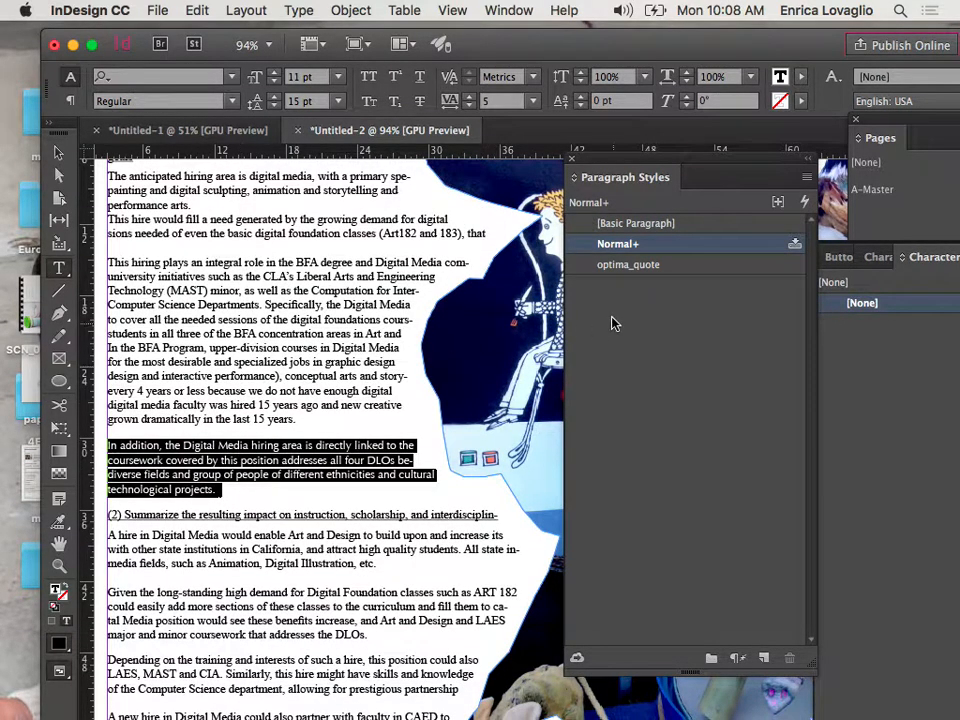
click(351, 347)
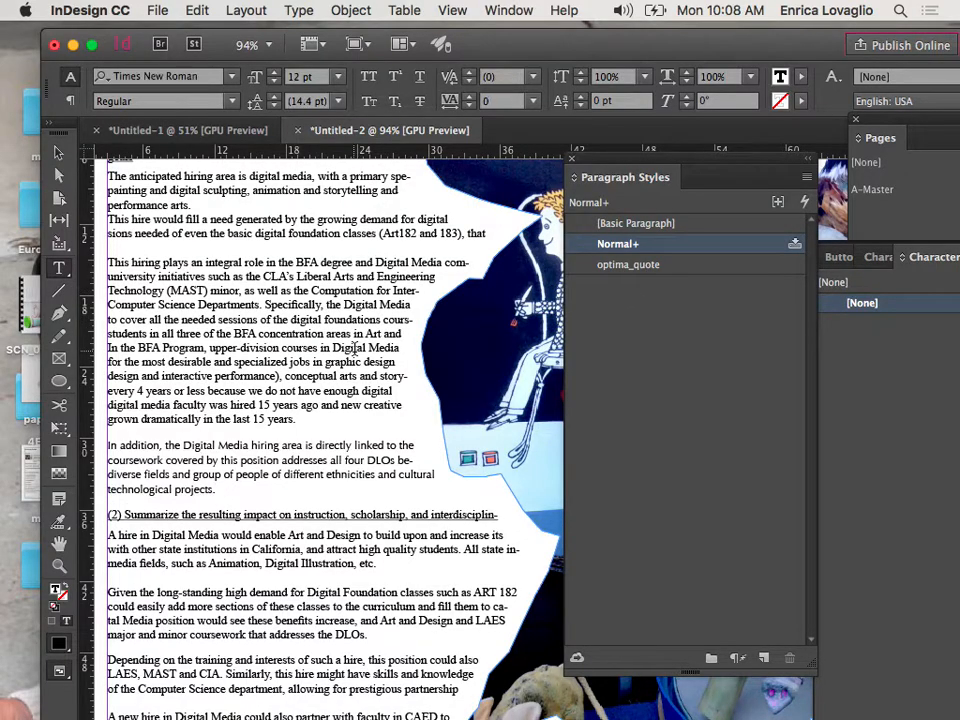
scroll(328, 323, down, 8)
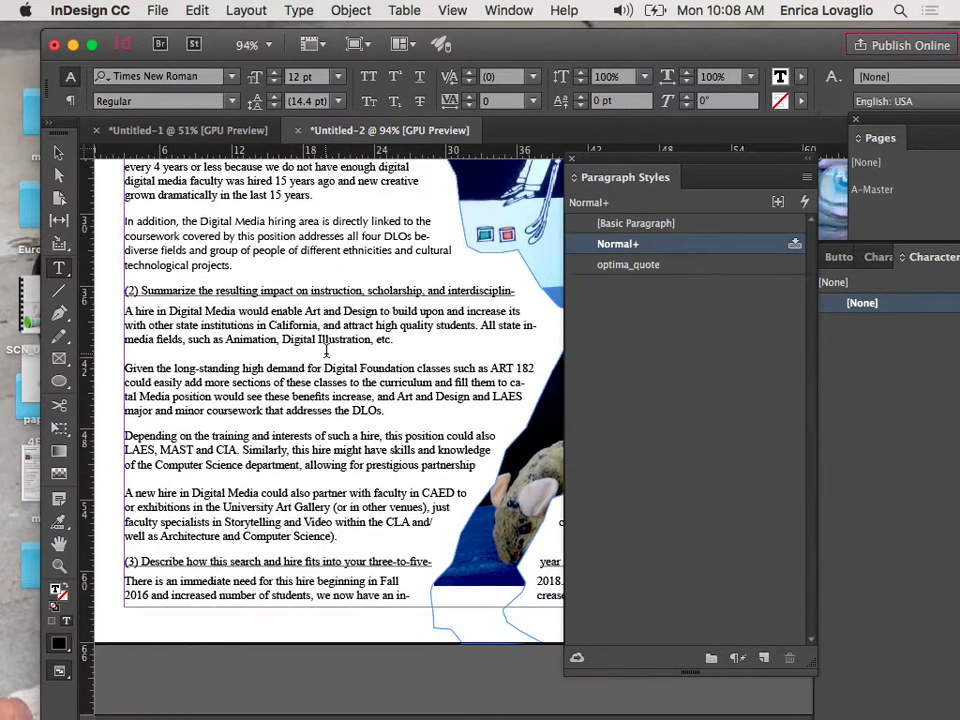
drag(340, 537, 127, 493)
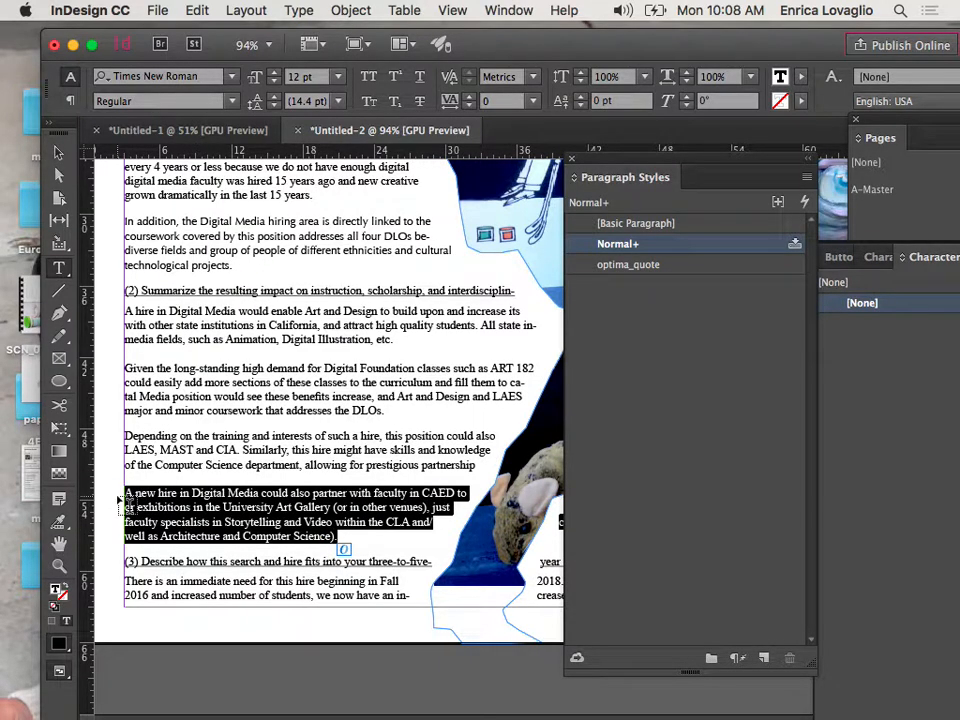
click(640, 268)
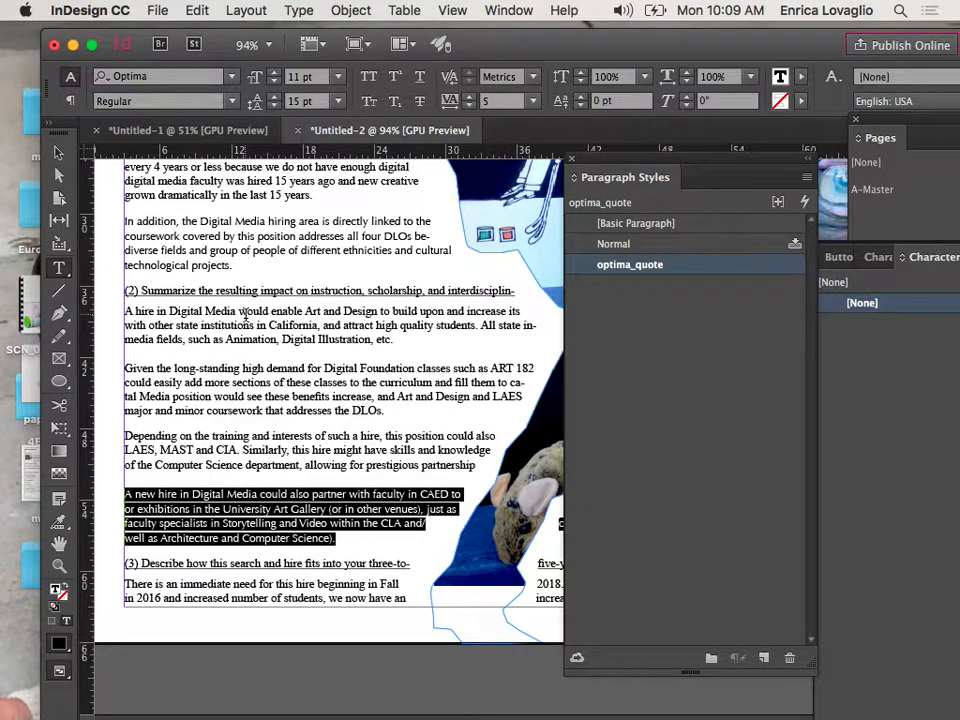
click(248, 350)
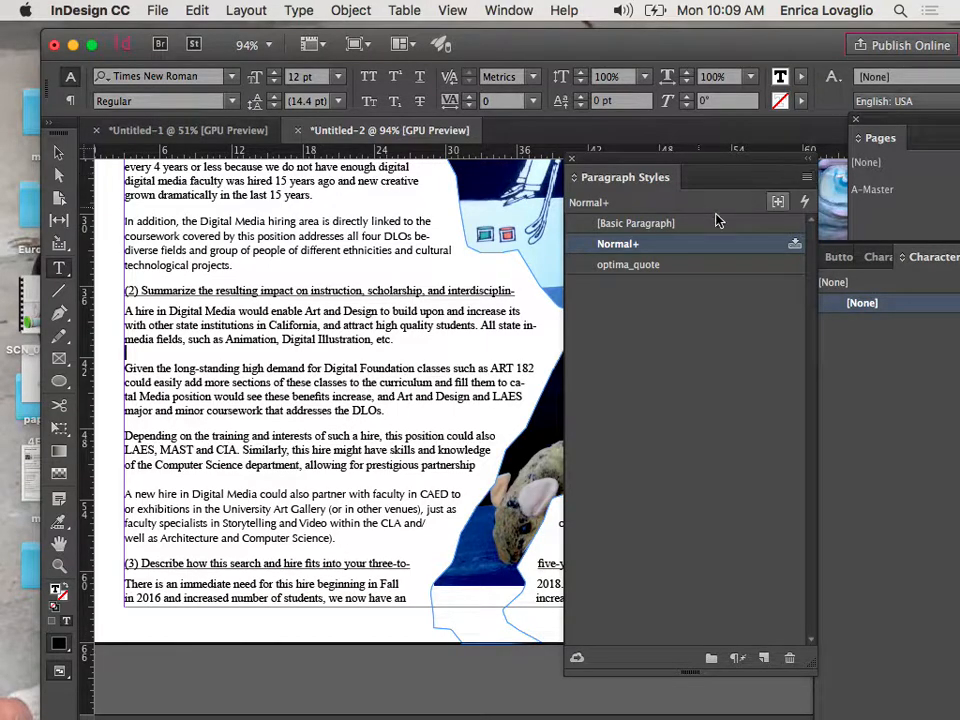
click(509, 10)
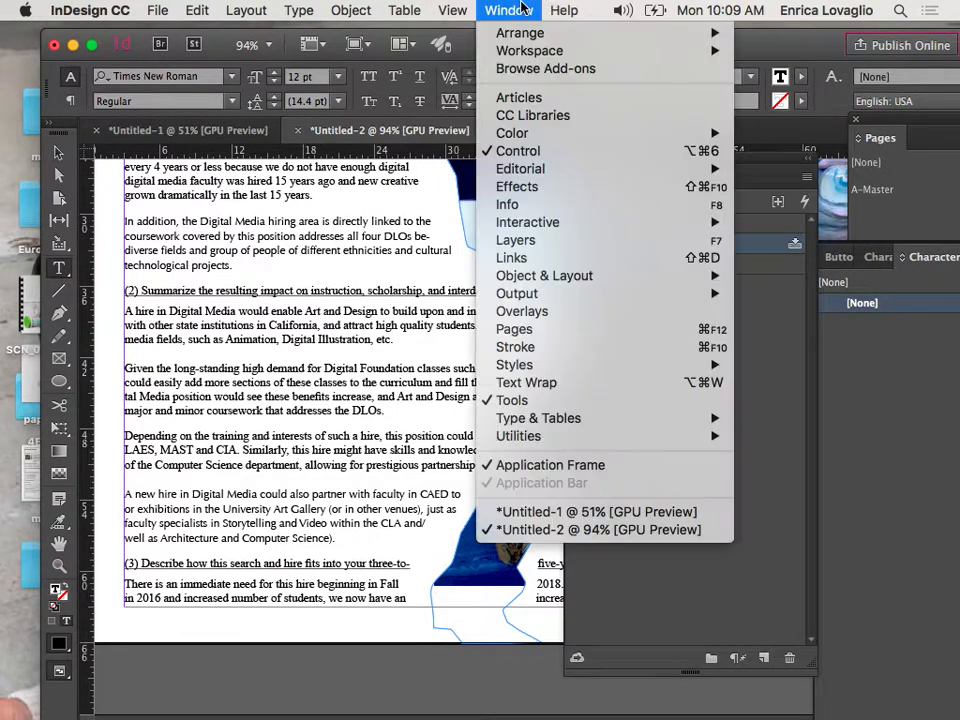
mouse_move(712, 368)
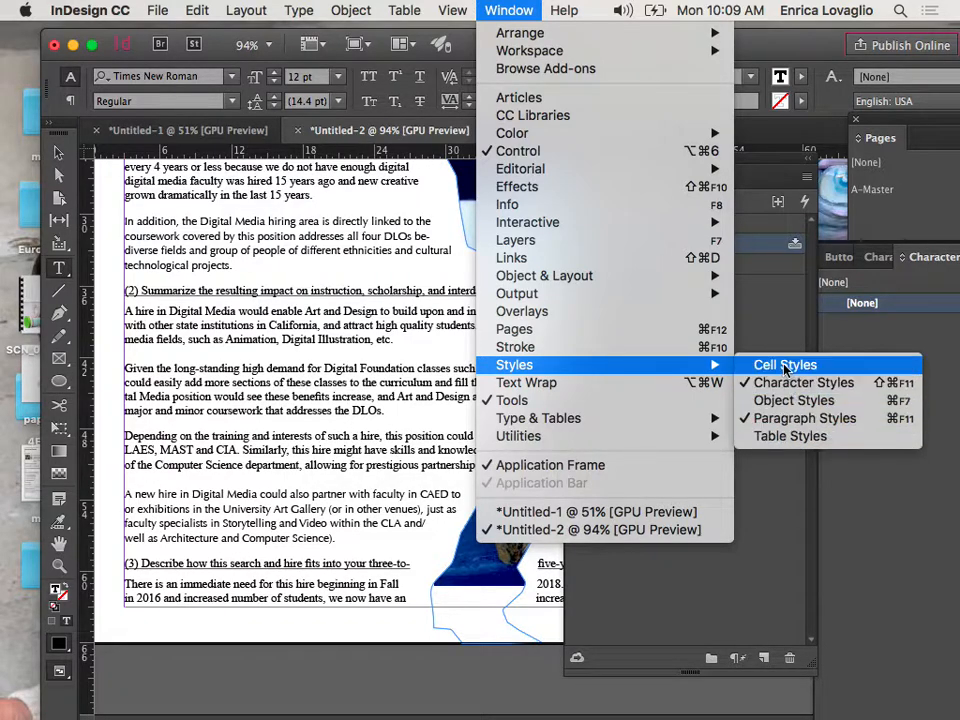
click(367, 399)
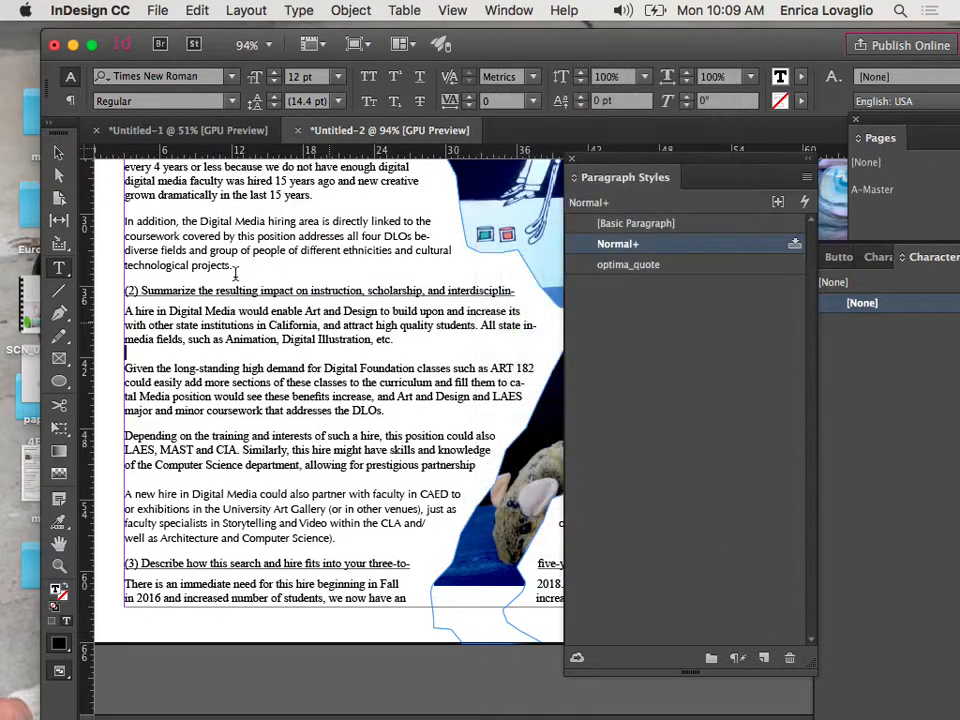
- Apply the optima_quote style to the whole paragraph beginning "Given the long-standing high demand" on page 2, and minimize the document window
drag(233, 266, 131, 208)
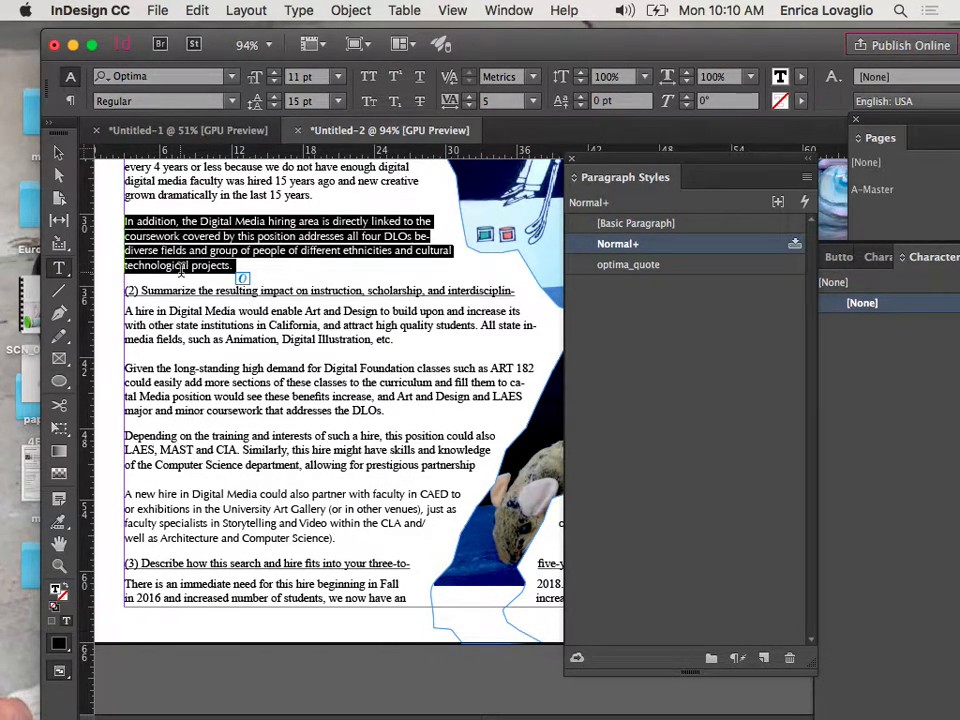
drag(289, 396, 186, 383)
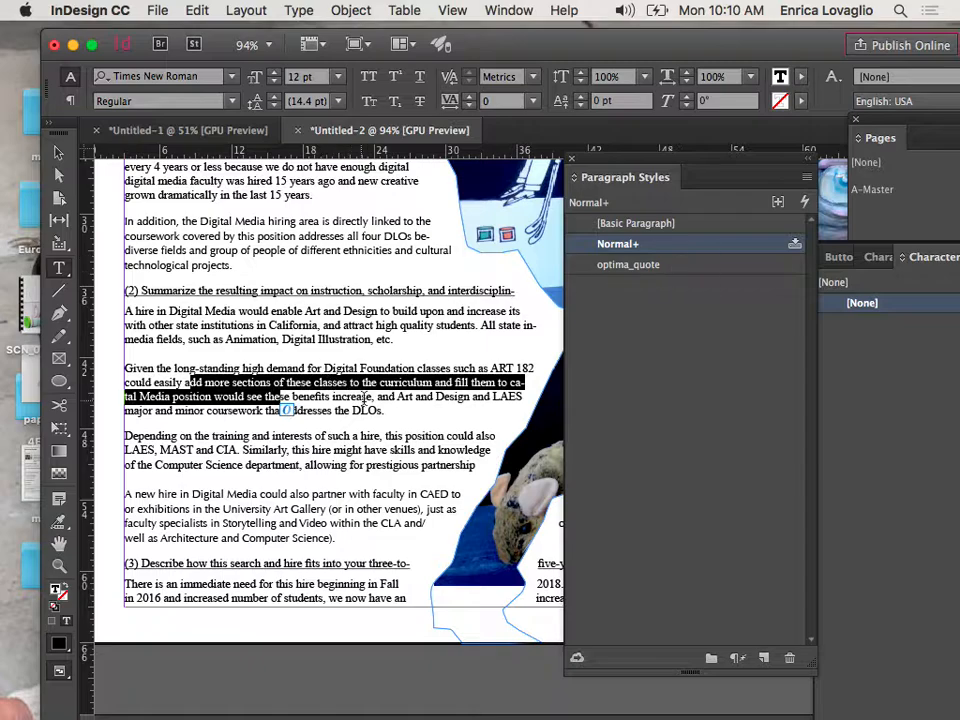
drag(387, 411, 121, 363)
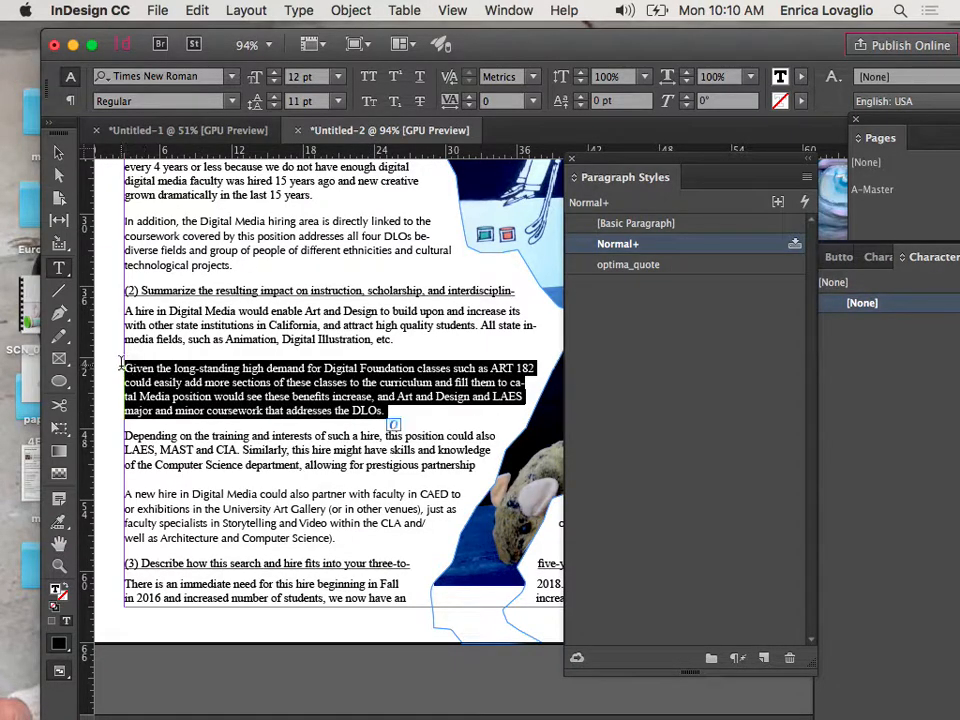
click(621, 266)
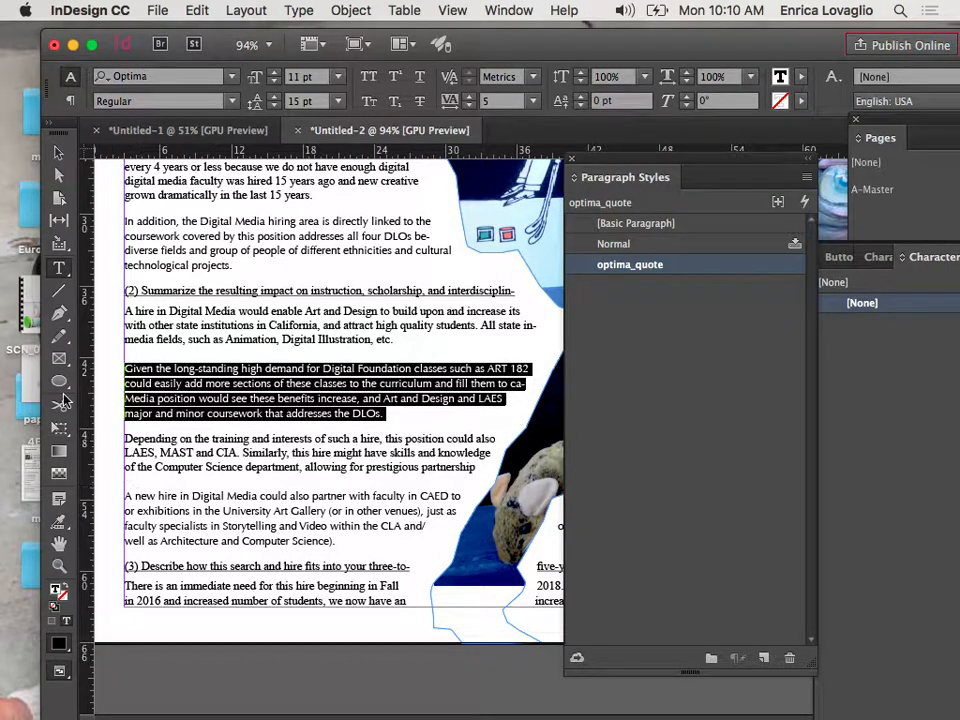
click(72, 45)
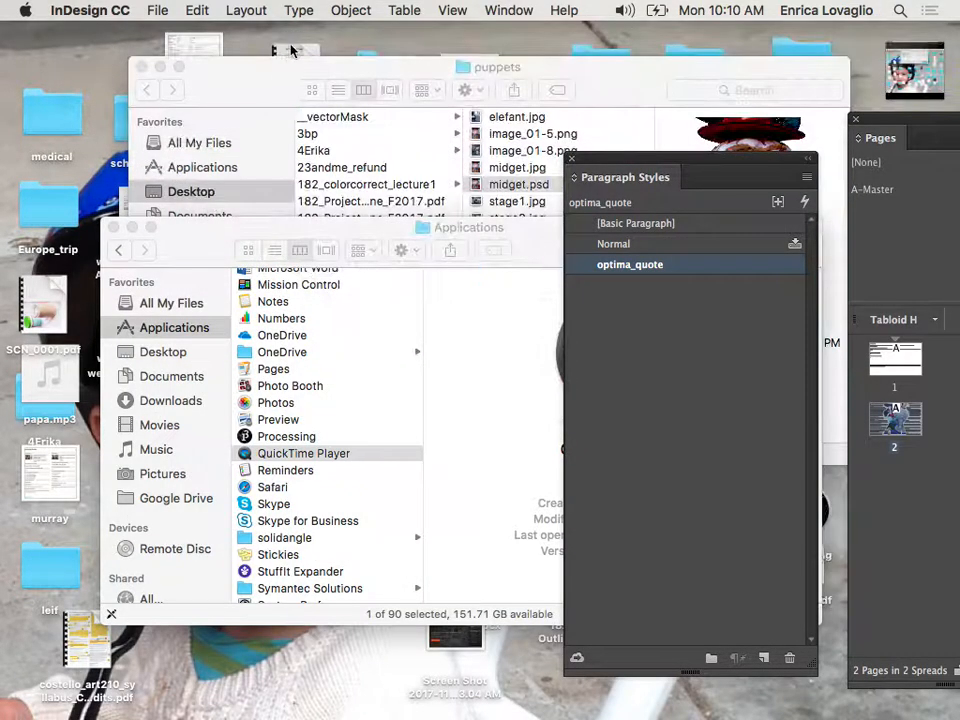